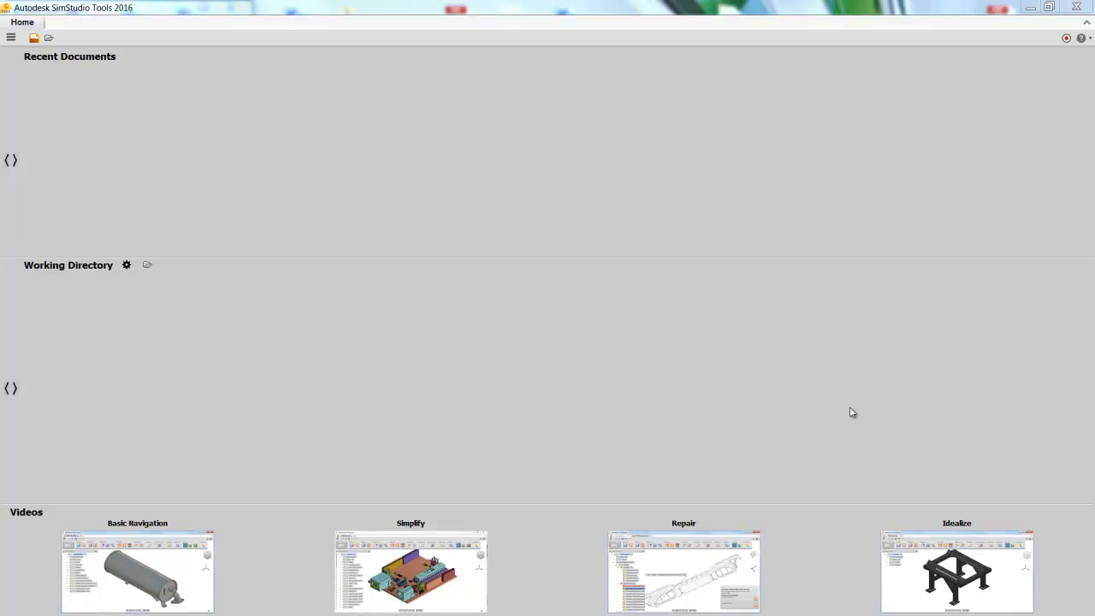
# Browse into Iron Man - Arc Reactor Mk 1 and open Ring Assembly.SLDASM, keeping the default file type
pyautogui.click(48, 39)
pyautogui.doubleClick(214, 114)
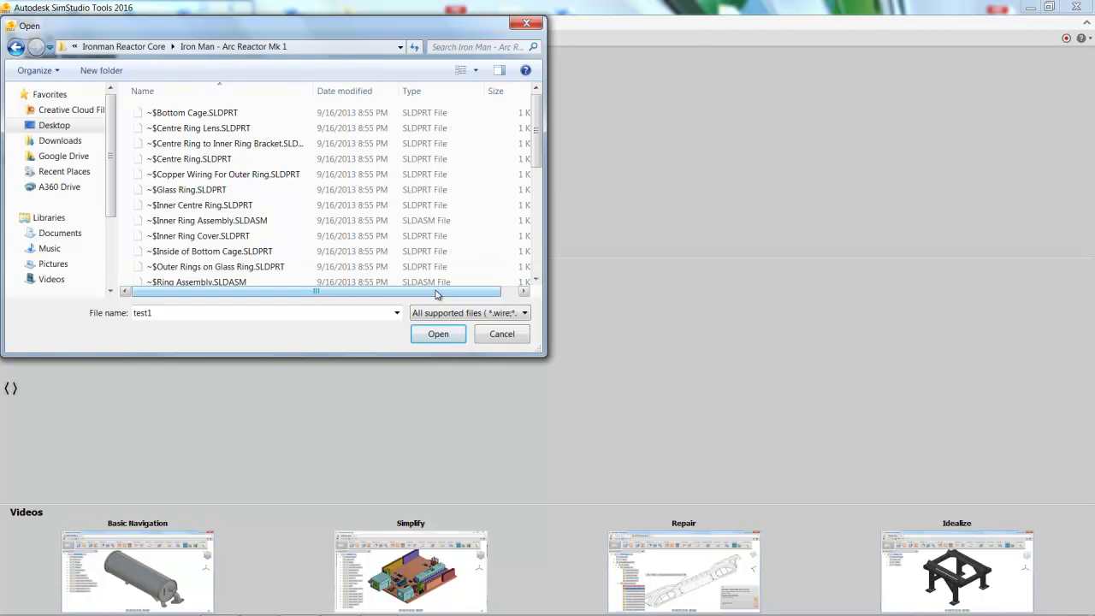
pyautogui.click(524, 290)
pyautogui.moveTo(537, 152); pyautogui.dragTo(540, 254)
pyautogui.click(411, 232)
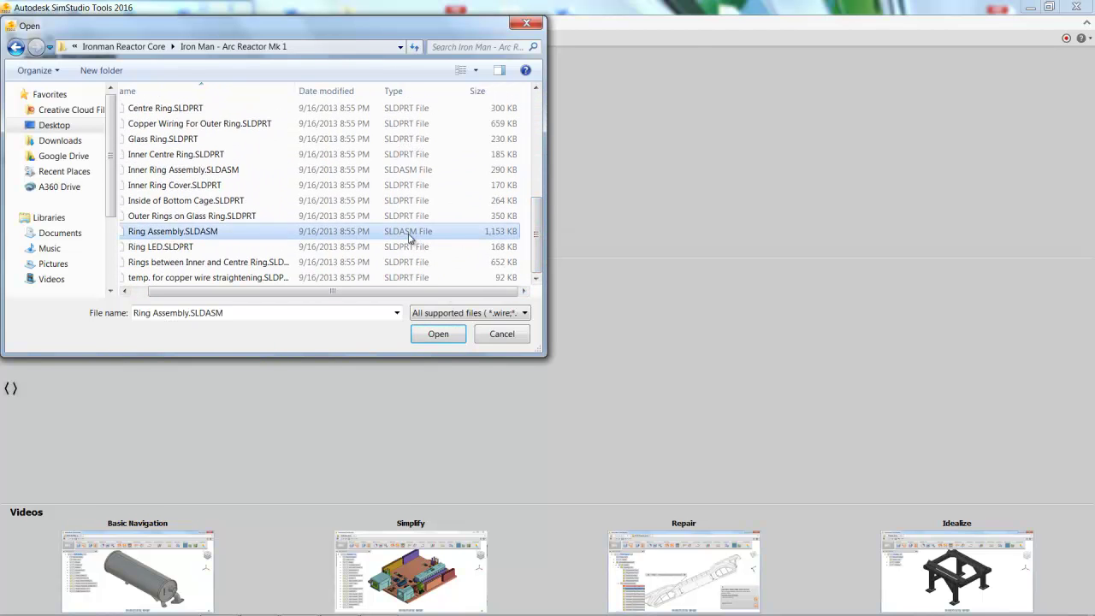
pyautogui.click(518, 313)
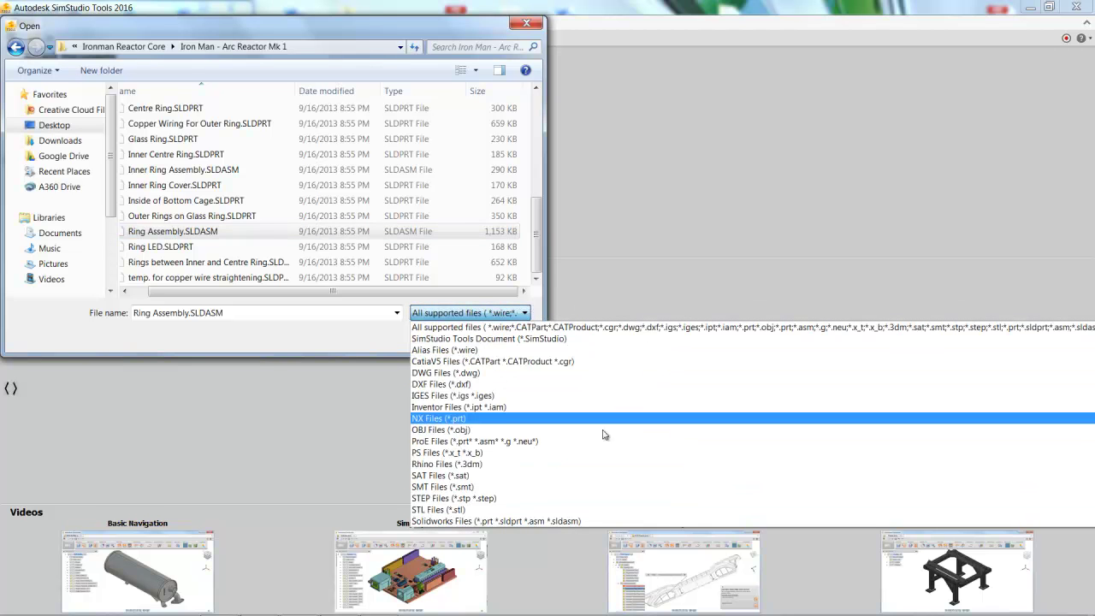
pyautogui.click(502, 239)
pyautogui.click(440, 340)
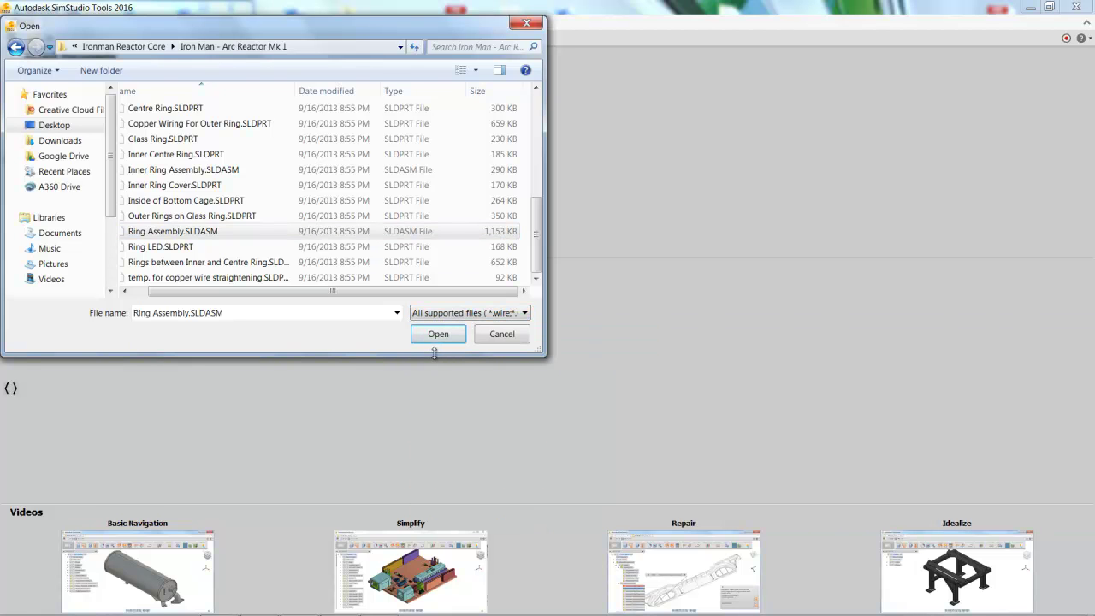
pyautogui.click(439, 338)
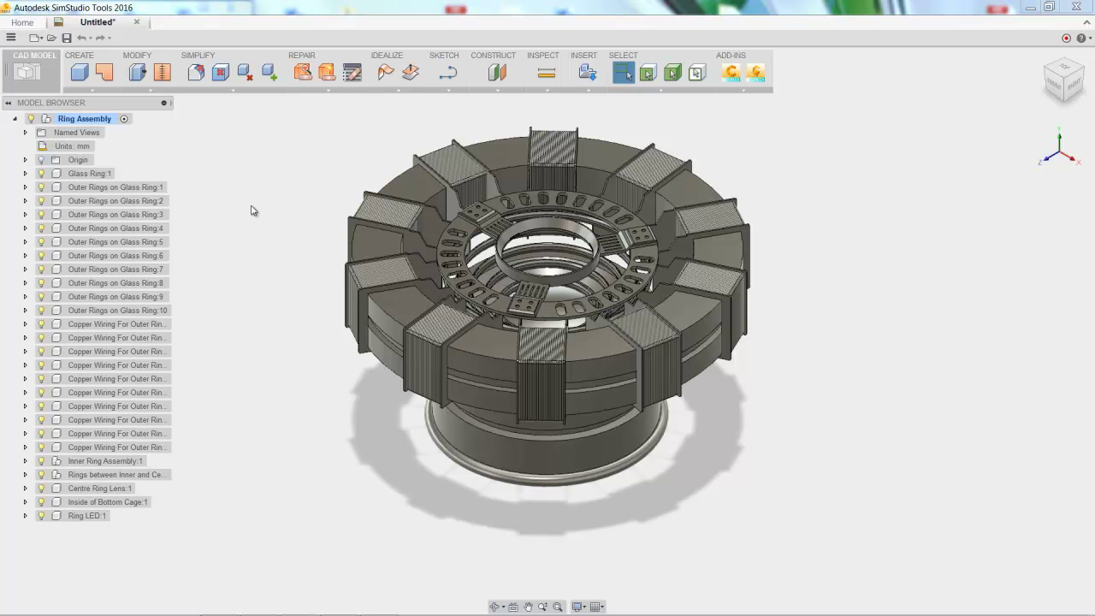
# From a zoomed-in top view, delete the copper coil windings on the outer ring plates
pyautogui.keyDown('shift'); pyautogui.moveTo(253, 211); pyautogui.dragTo(360, 408, button='middle'); pyautogui.keyUp('shift')
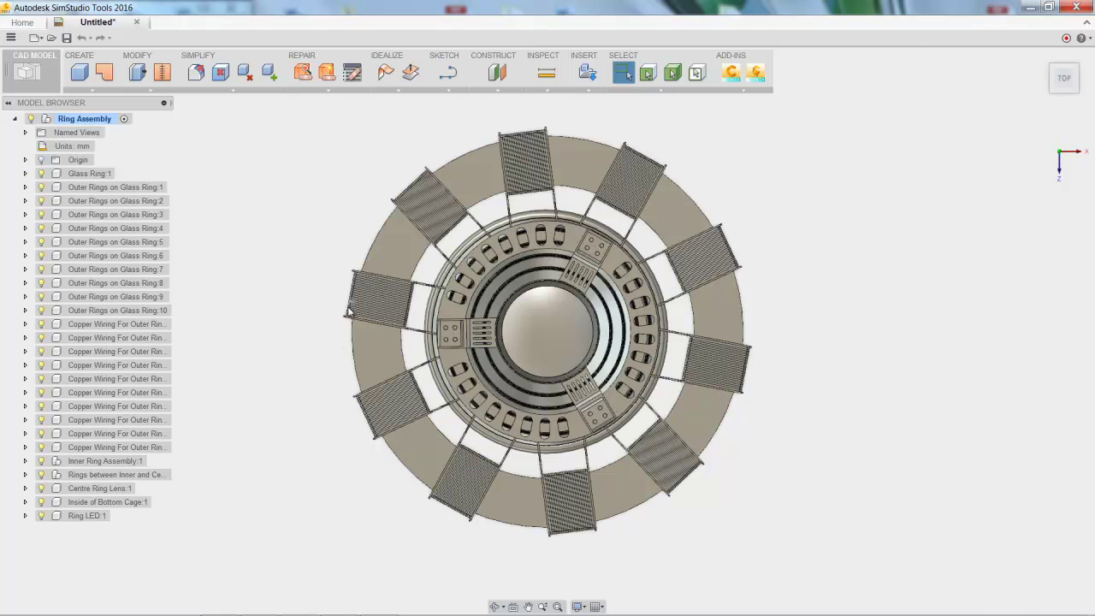
pyautogui.scroll(8, 351, 302)
pyautogui.scroll(2, 341, 301)
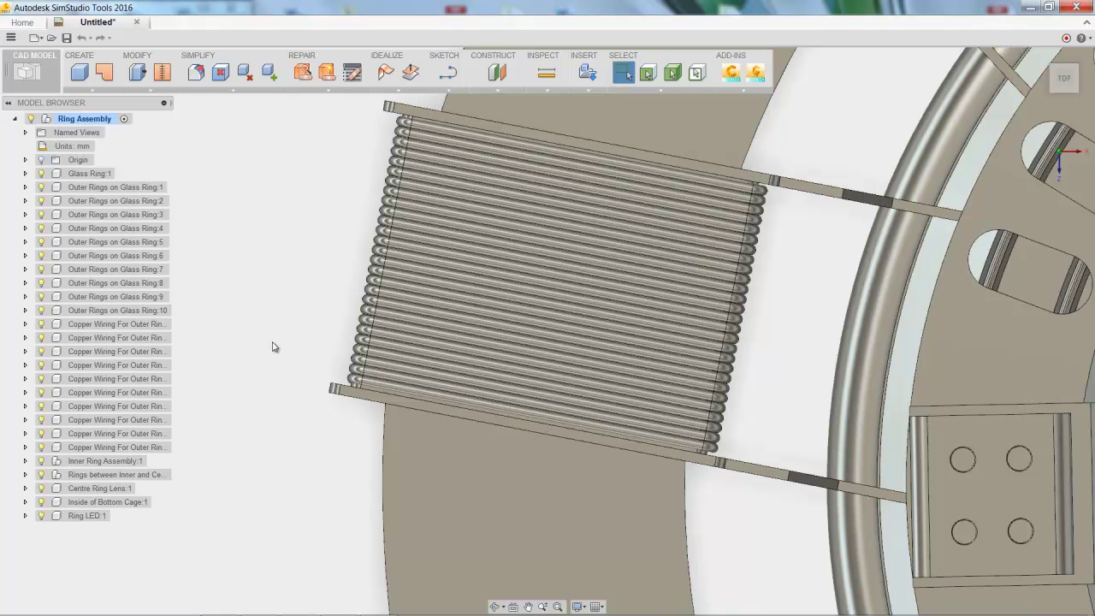
pyautogui.click(353, 382)
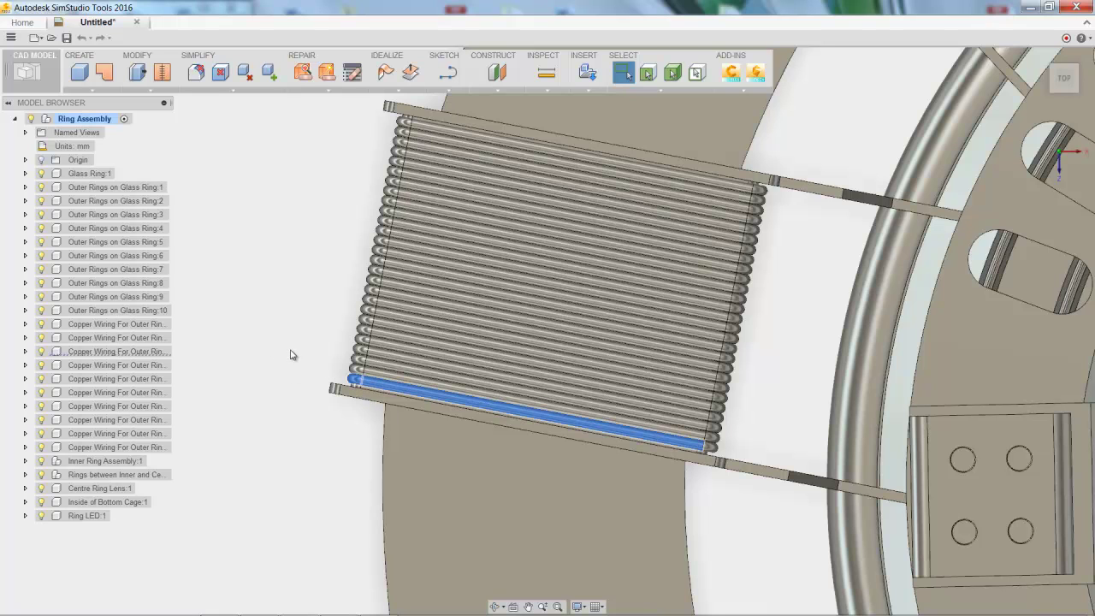
pyautogui.press('Delete')
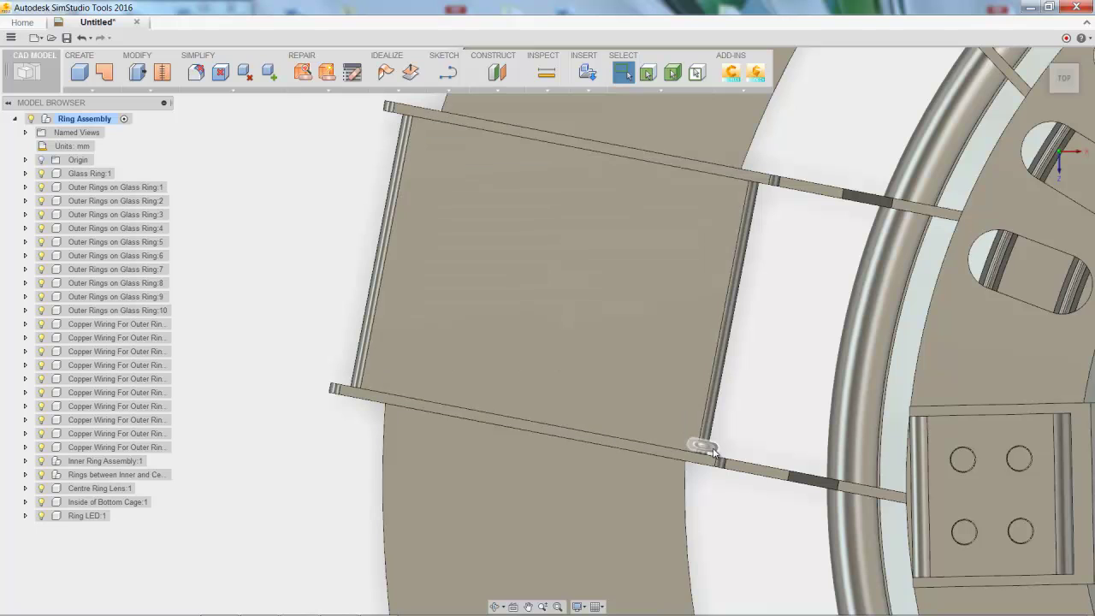
# Delete the small knob on the plate corner
pyautogui.click(714, 452)
pyautogui.press('Delete')
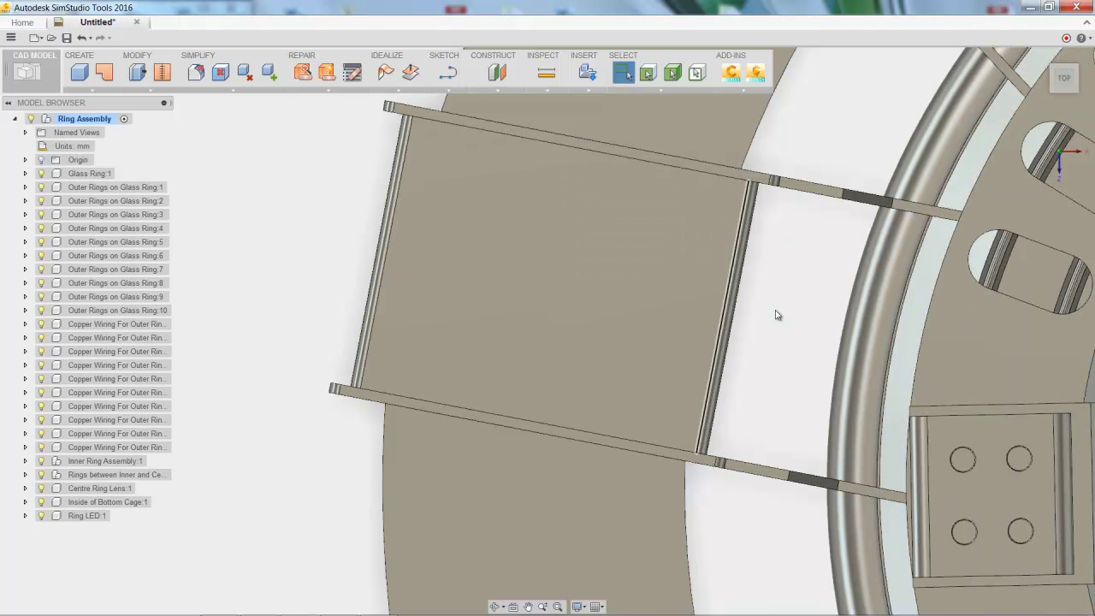
pyautogui.scroll(-10, 775, 333)
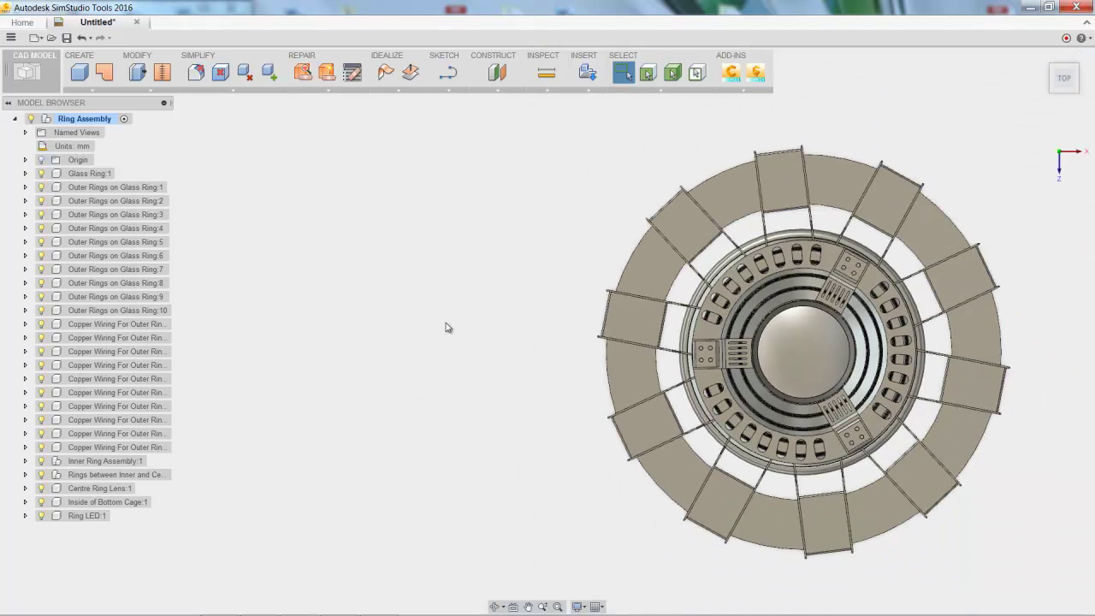
pyautogui.scroll(2, 984, 466)
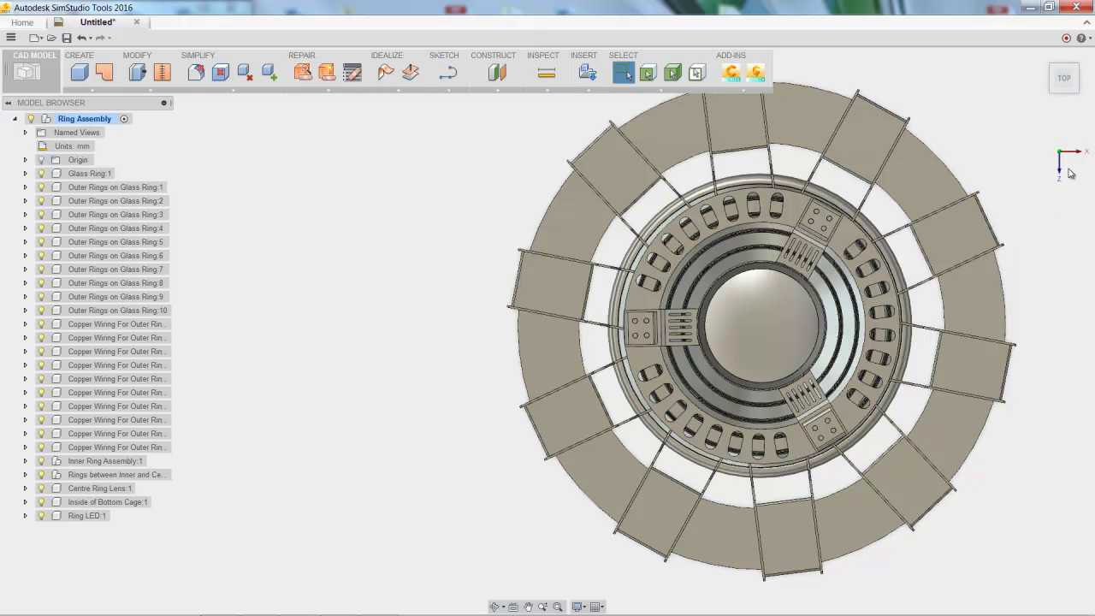
# Go to the front view, then orbit and zoom in on the underside of the outer ring plates
pyautogui.click(1064, 103)
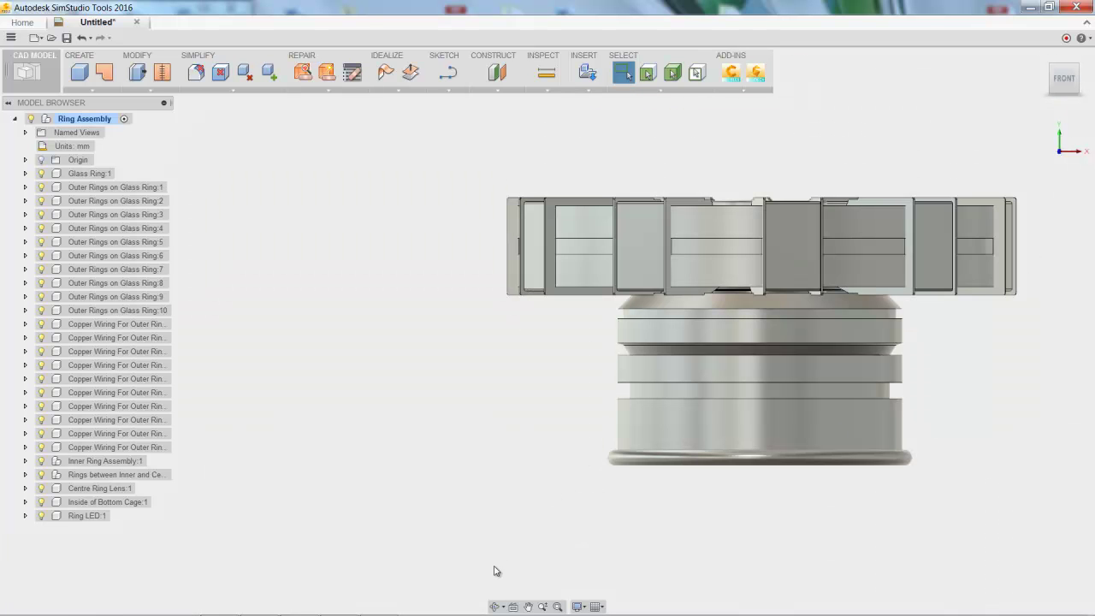
pyautogui.click(493, 608)
pyautogui.moveTo(580, 423); pyautogui.dragTo(529, 341)
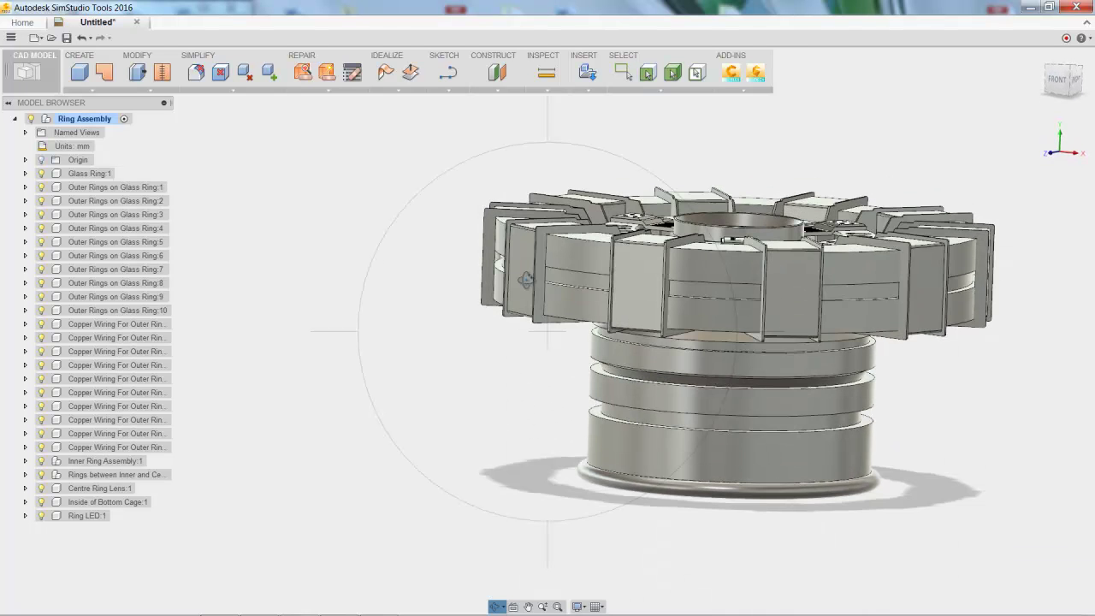
pyautogui.press('Escape')
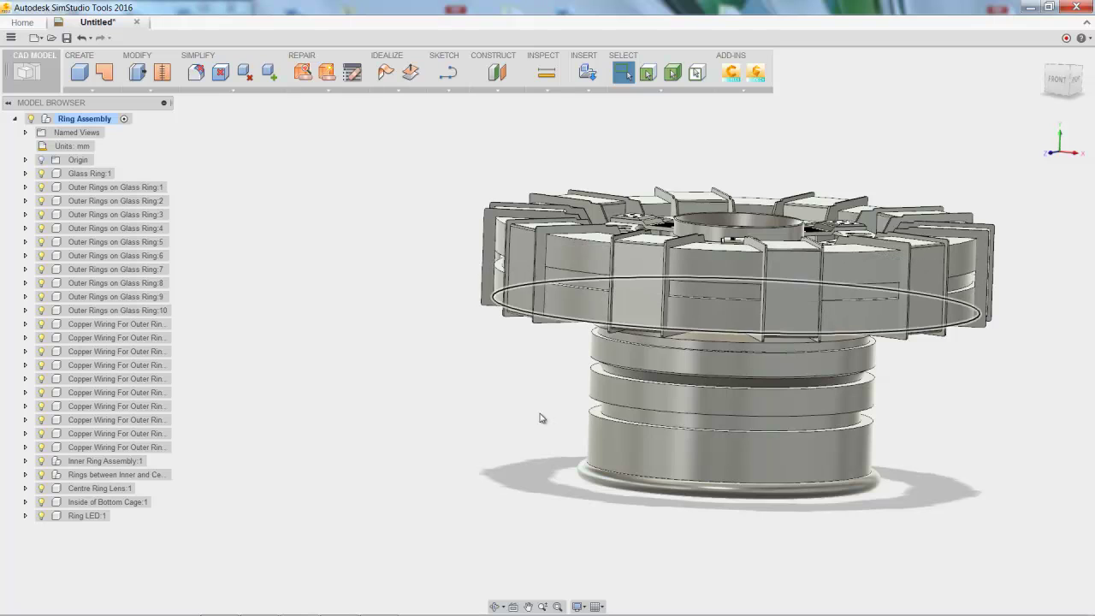
pyautogui.click(539, 417)
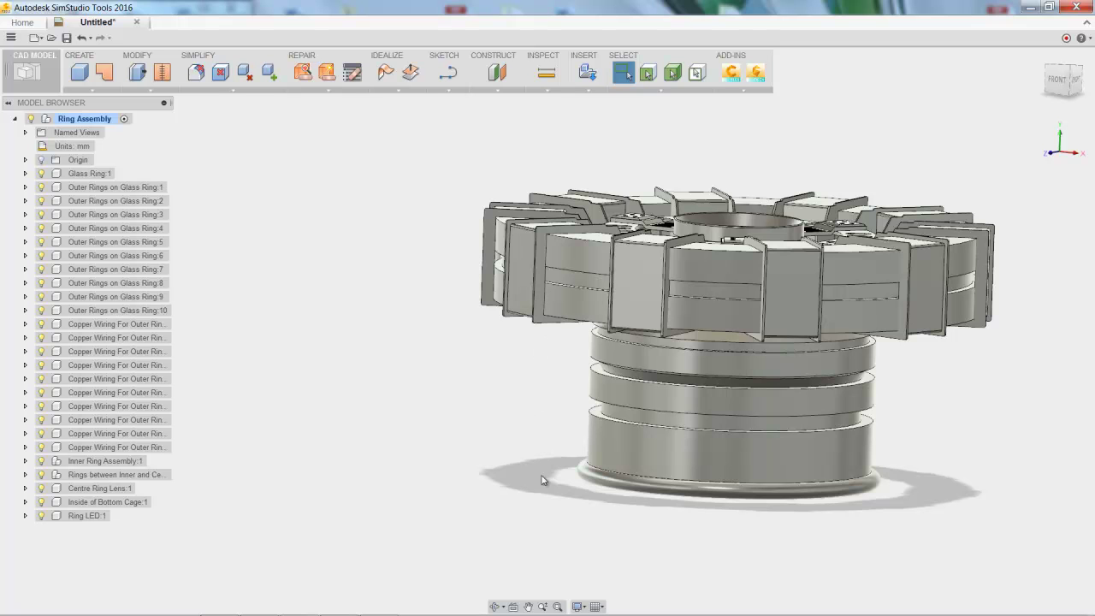
pyautogui.click(543, 607)
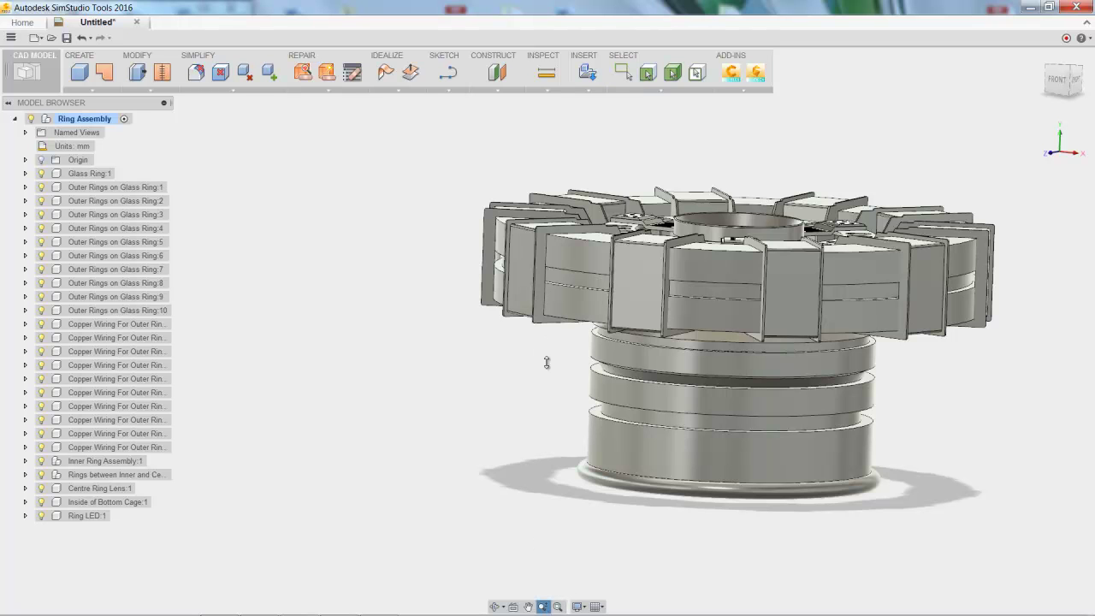
pyautogui.moveTo(547, 362)
pyautogui.mouseDown()
pyautogui.moveTo(556, 309)
pyautogui.moveTo(530, 364)
pyautogui.mouseUp()
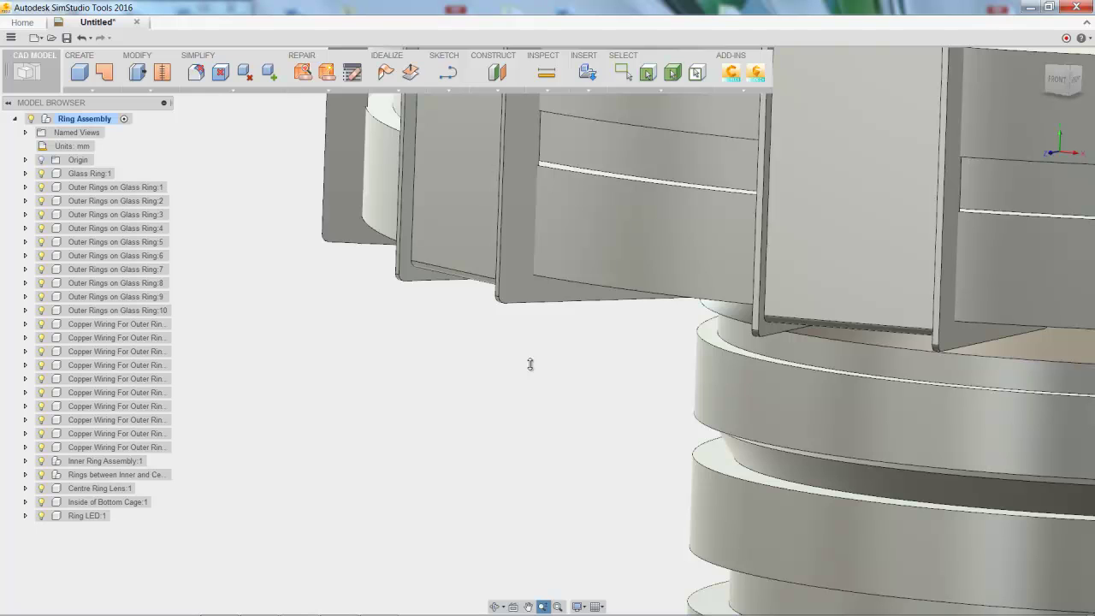
pyautogui.press('Escape')
pyautogui.keyDown('shift'); pyautogui.moveTo(555, 337); pyautogui.dragTo(484, 391, button='middle'); pyautogui.keyUp('shift')
pyautogui.scroll(2, 508, 161)
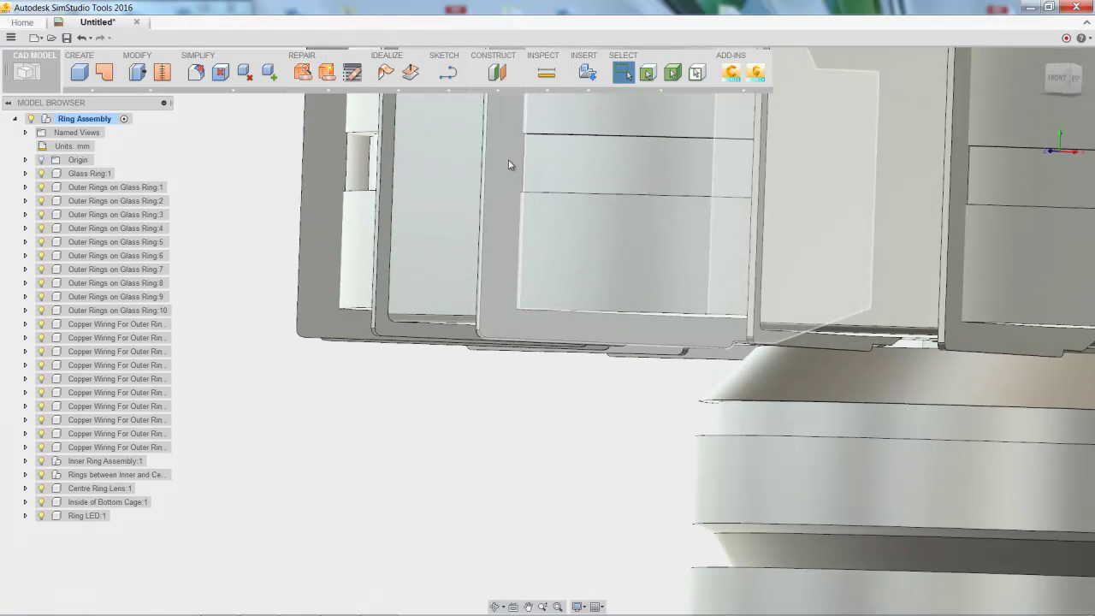
# Extrude the outer ring's edge profile one-sided 3.00 mm using the Join operation
pyautogui.click(152, 92)
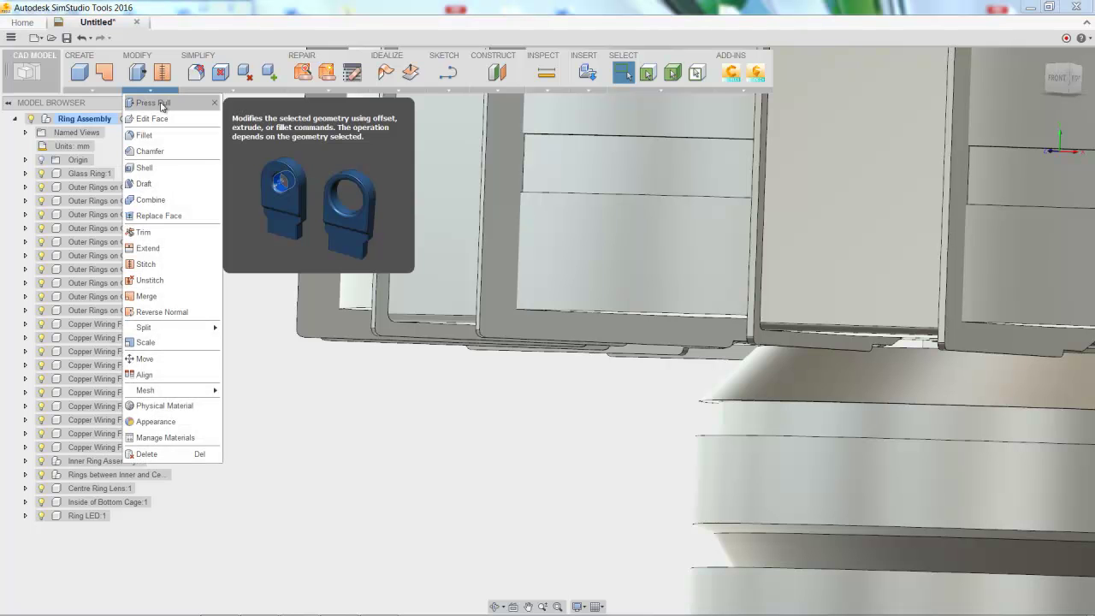
pyautogui.click(92, 91)
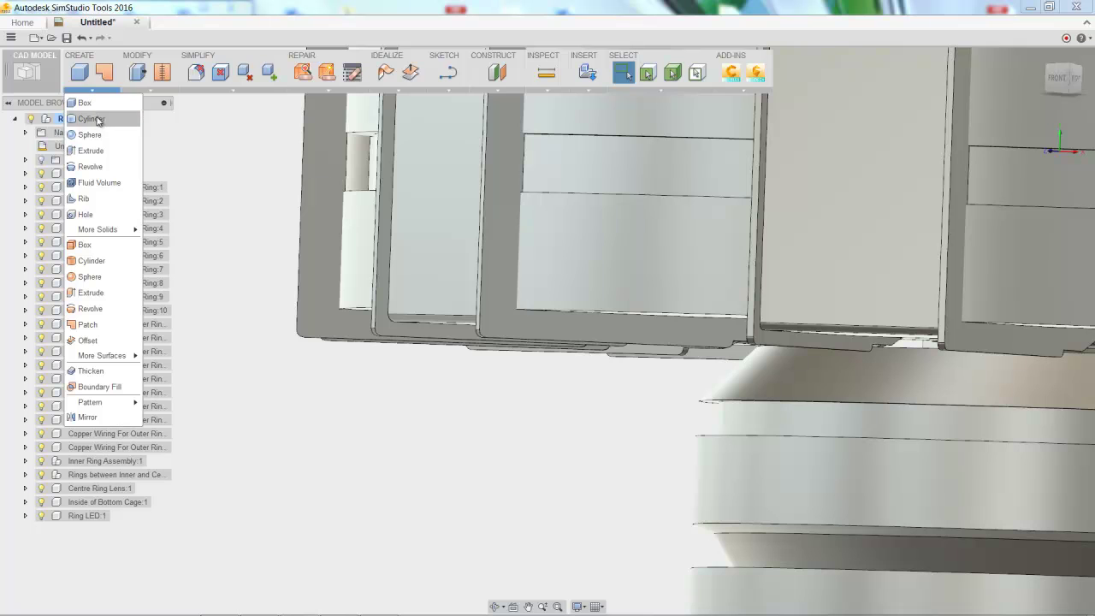
pyautogui.click(103, 154)
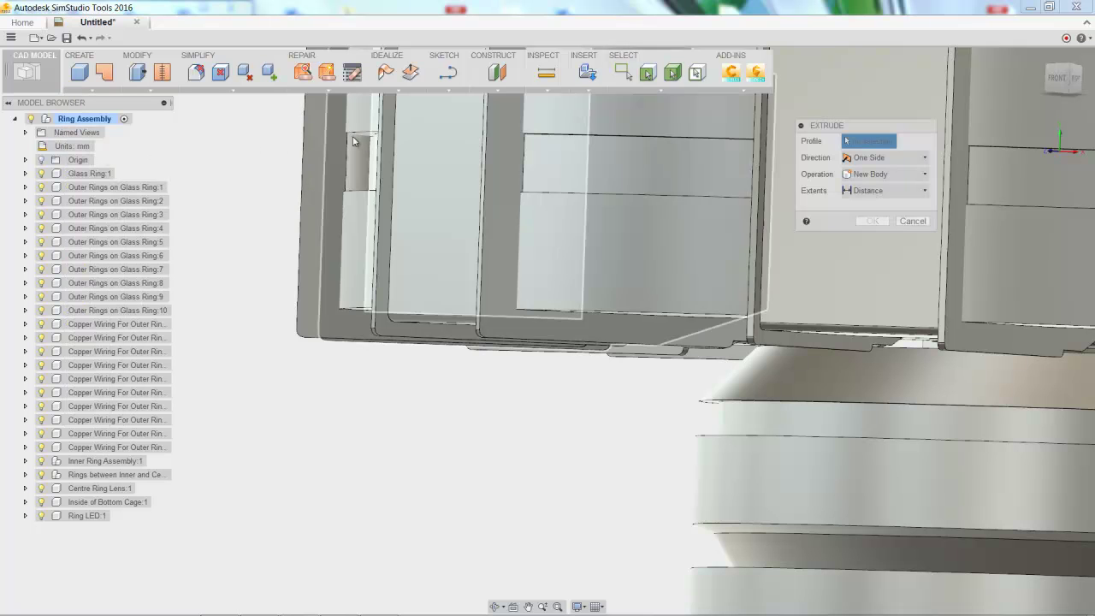
pyautogui.click(365, 135)
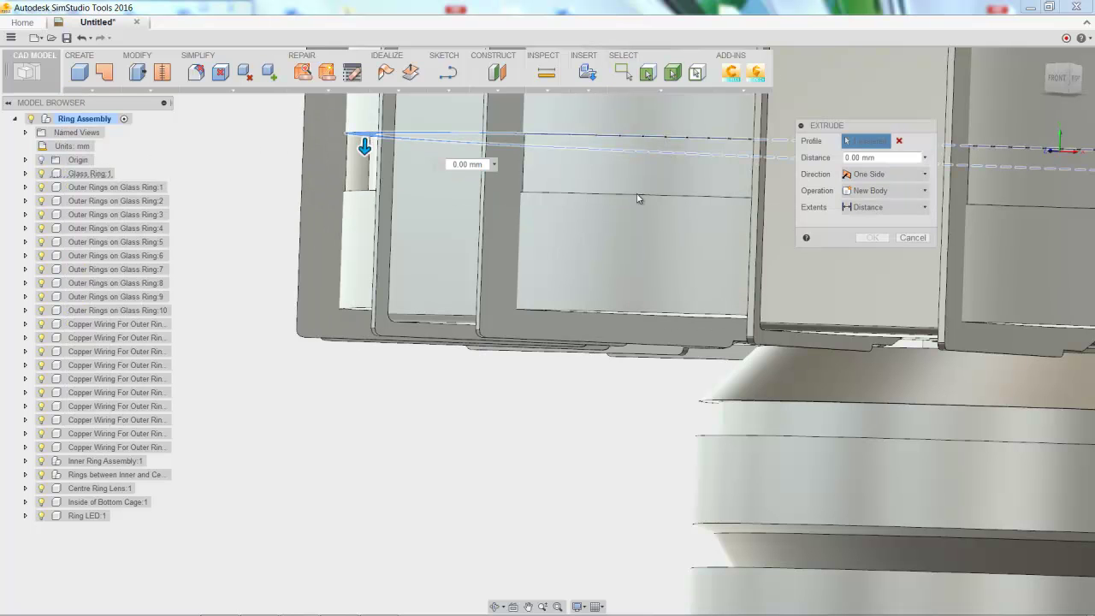
pyautogui.moveTo(365, 145); pyautogui.dragTo(362, 217)
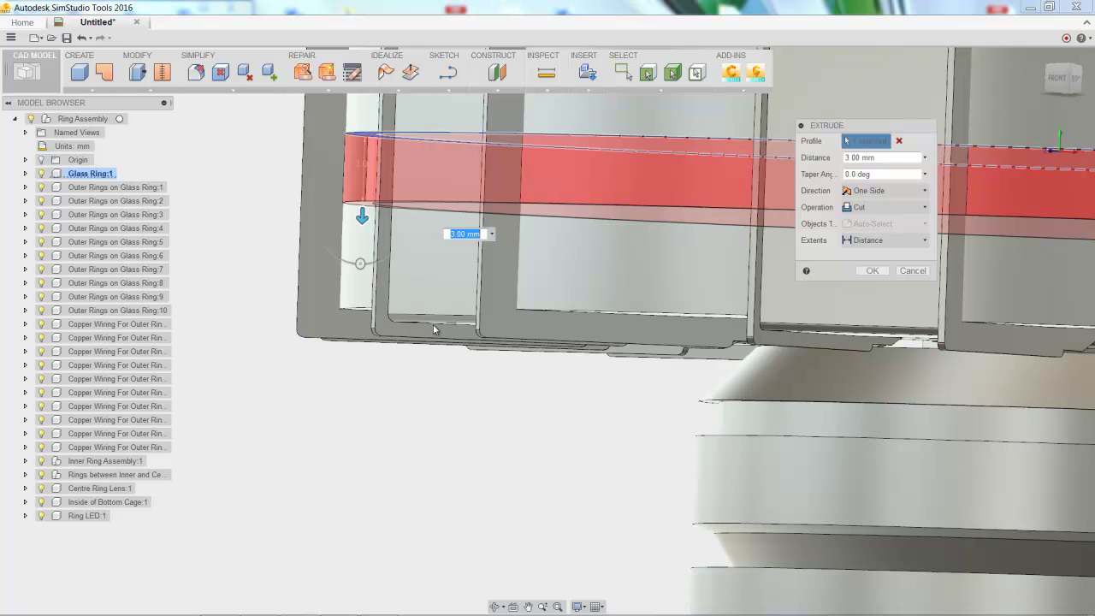
pyautogui.click(454, 233)
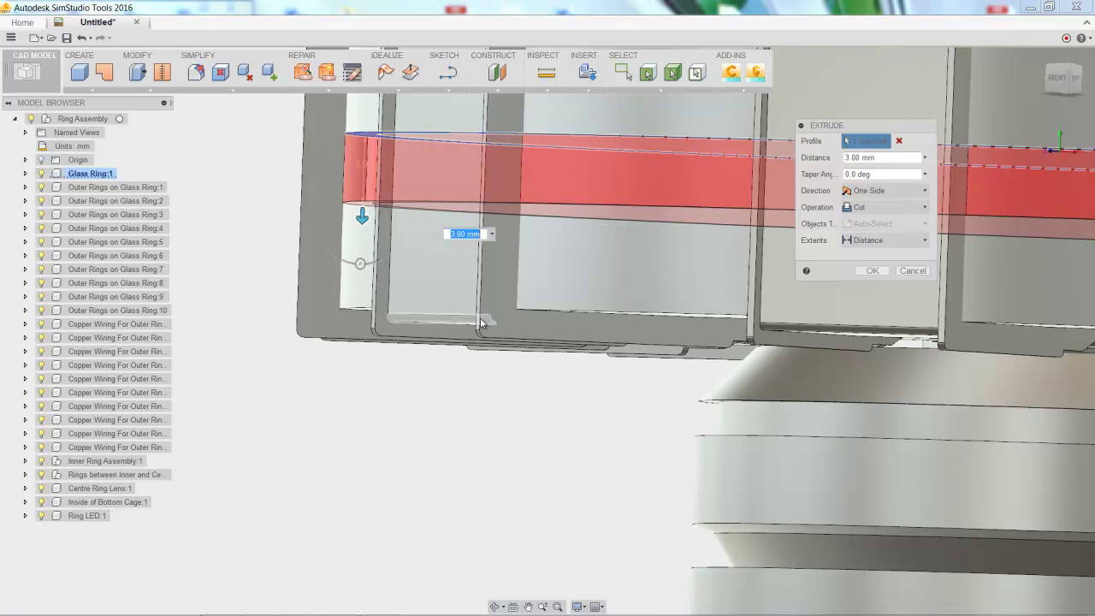
pyautogui.click(875, 210)
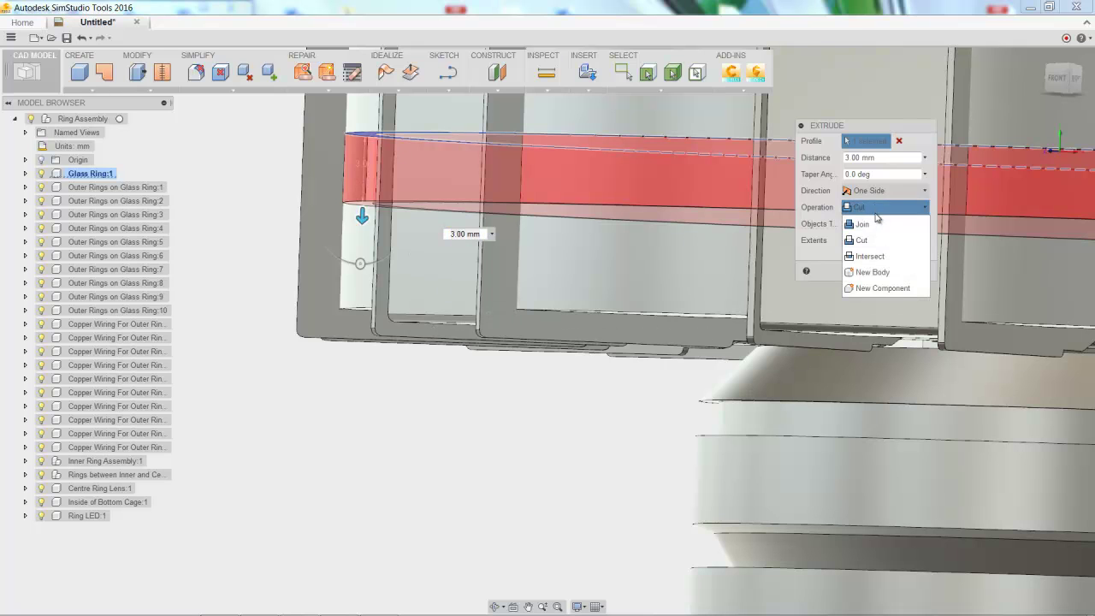
pyautogui.click(871, 224)
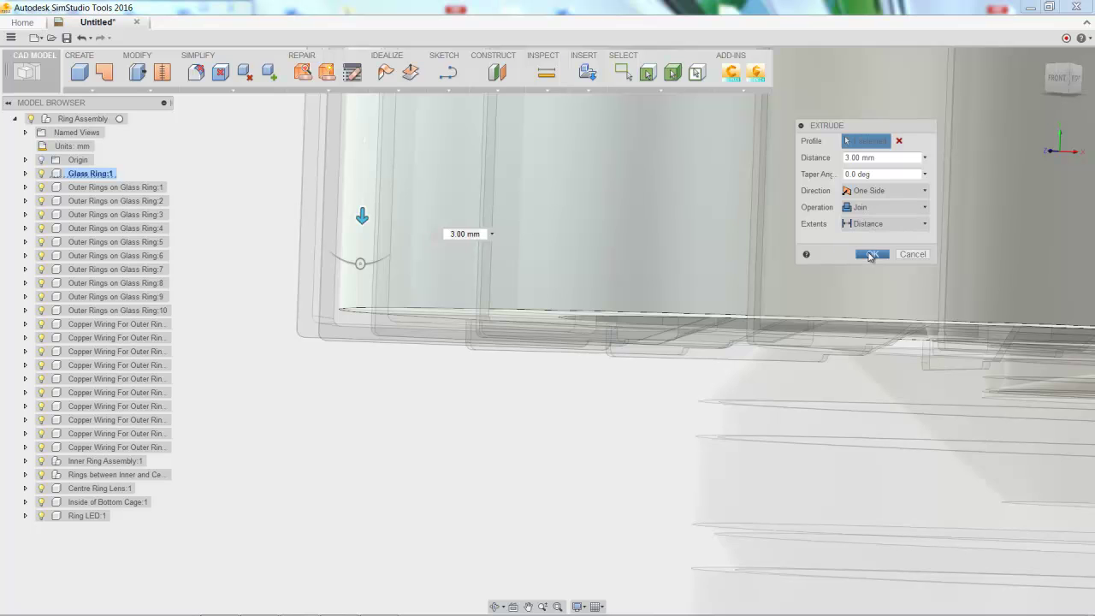
pyautogui.click(873, 253)
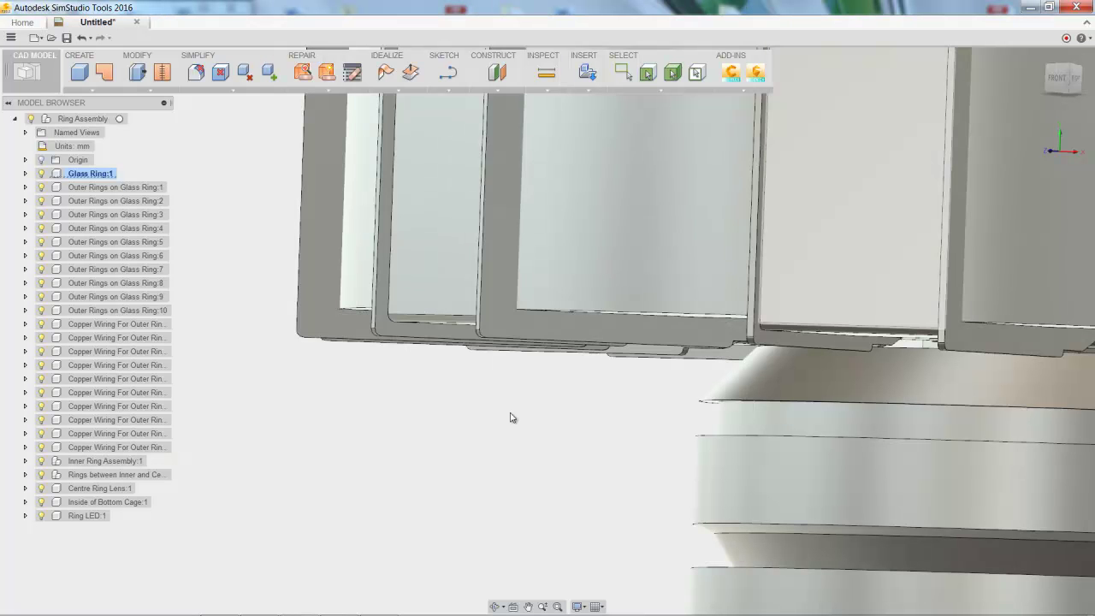
pyautogui.click(1058, 77)
pyautogui.scroll(-8, 509, 382)
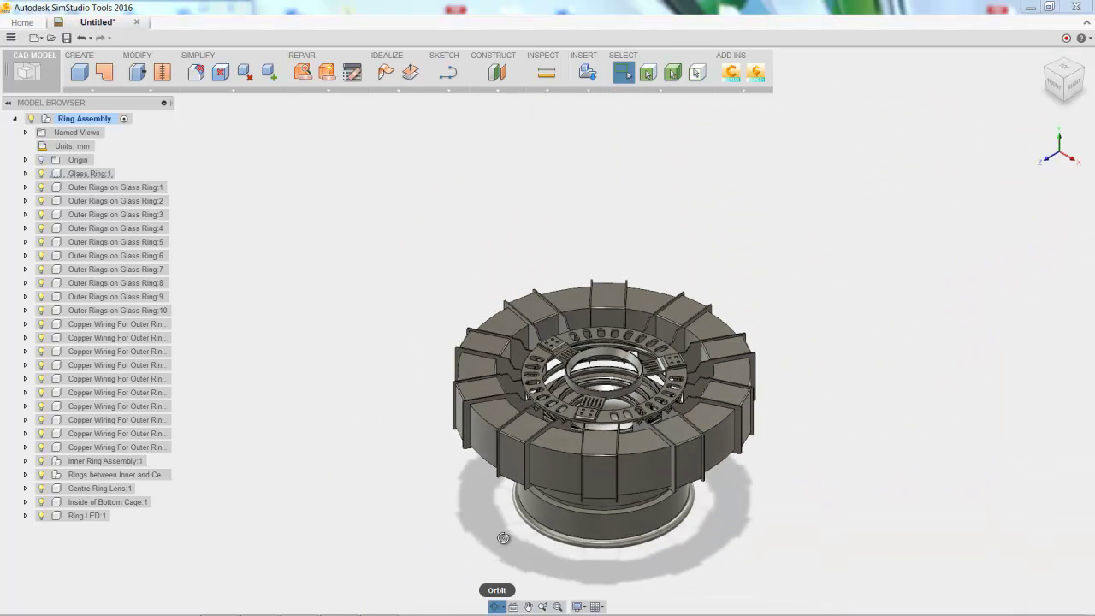
pyautogui.click(496, 606)
pyautogui.moveTo(534, 479); pyautogui.dragTo(370, 479)
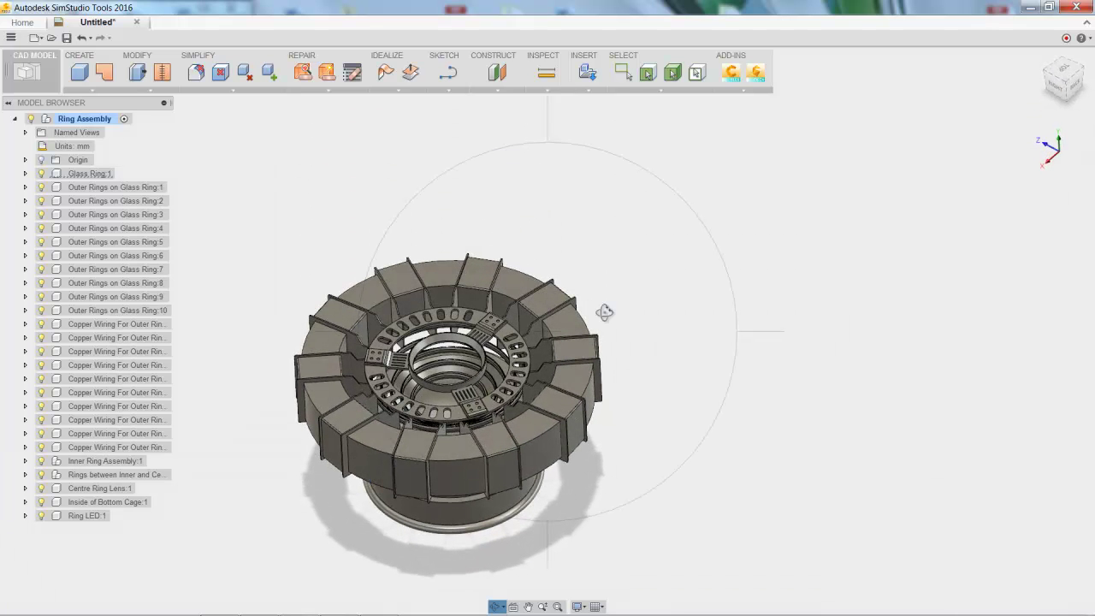
pyautogui.press('Escape')
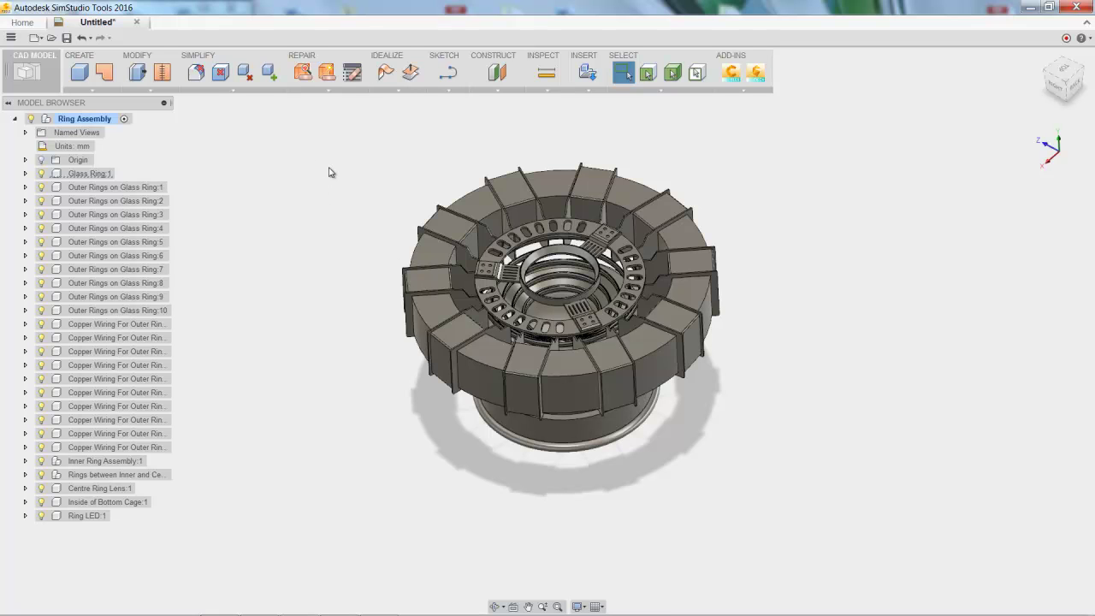
# Run Find and Fix on the whole assembly at 0.50 mm tolerance, confirming 0 potential issues
pyautogui.click(303, 72)
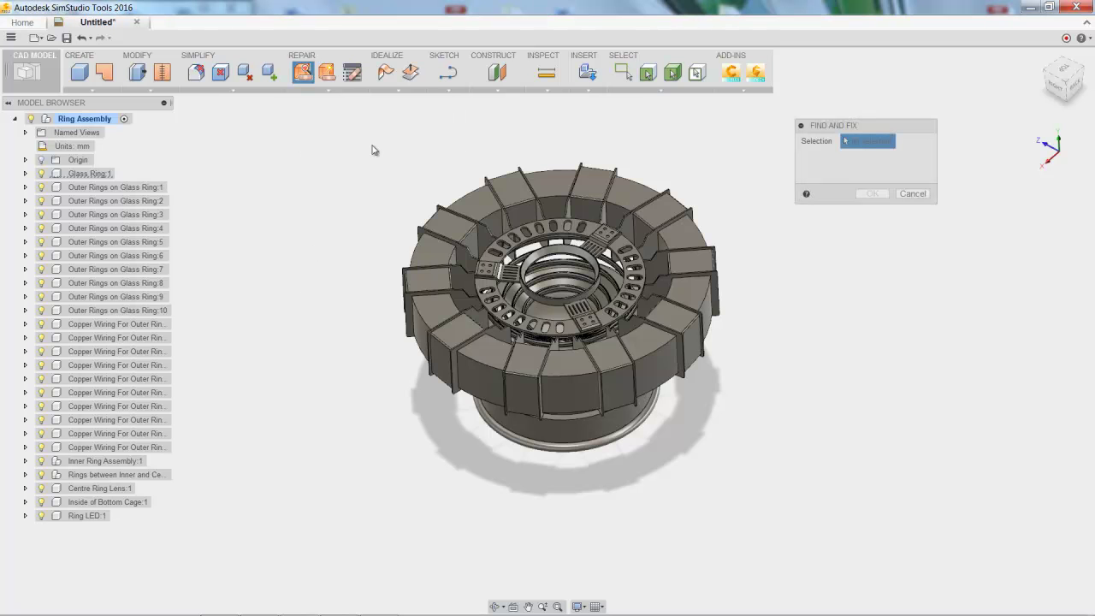
pyautogui.moveTo(341, 128); pyautogui.dragTo(796, 524)
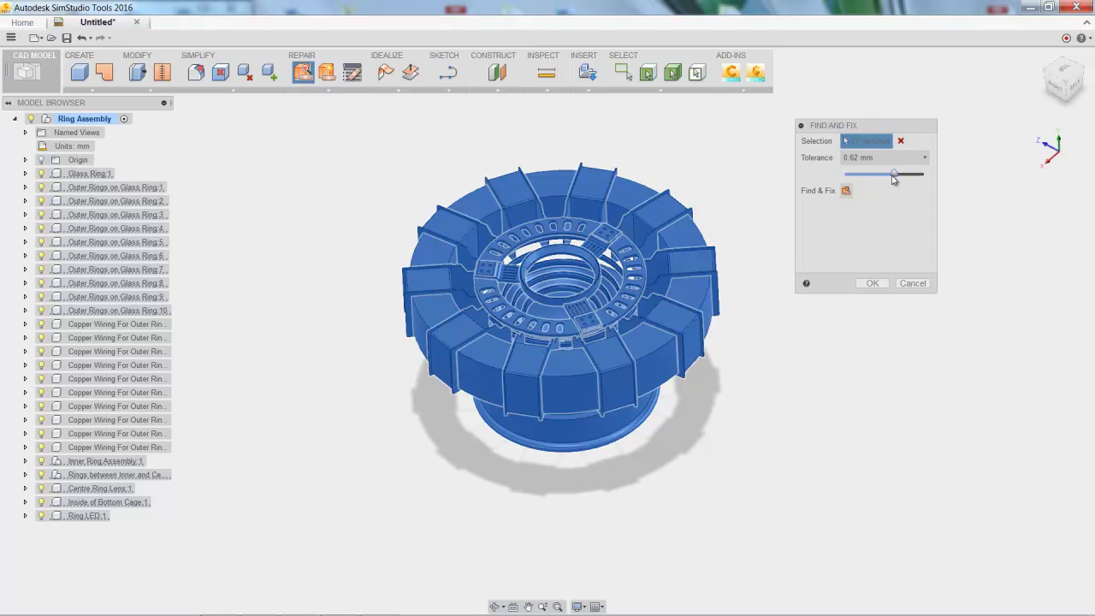
pyautogui.moveTo(890, 176); pyautogui.dragTo(873, 178)
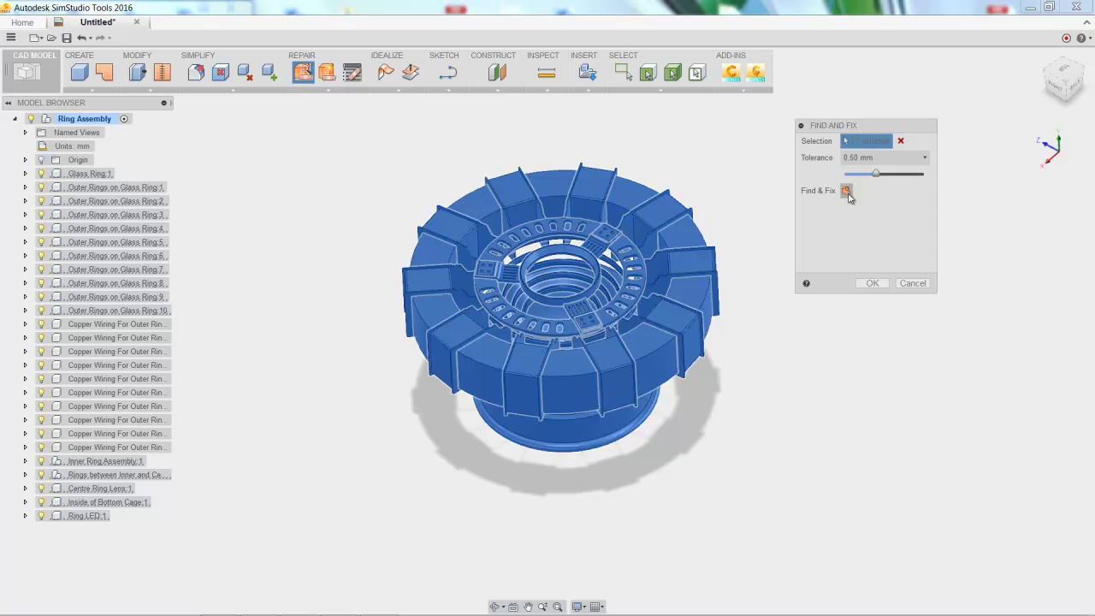
pyautogui.click(846, 193)
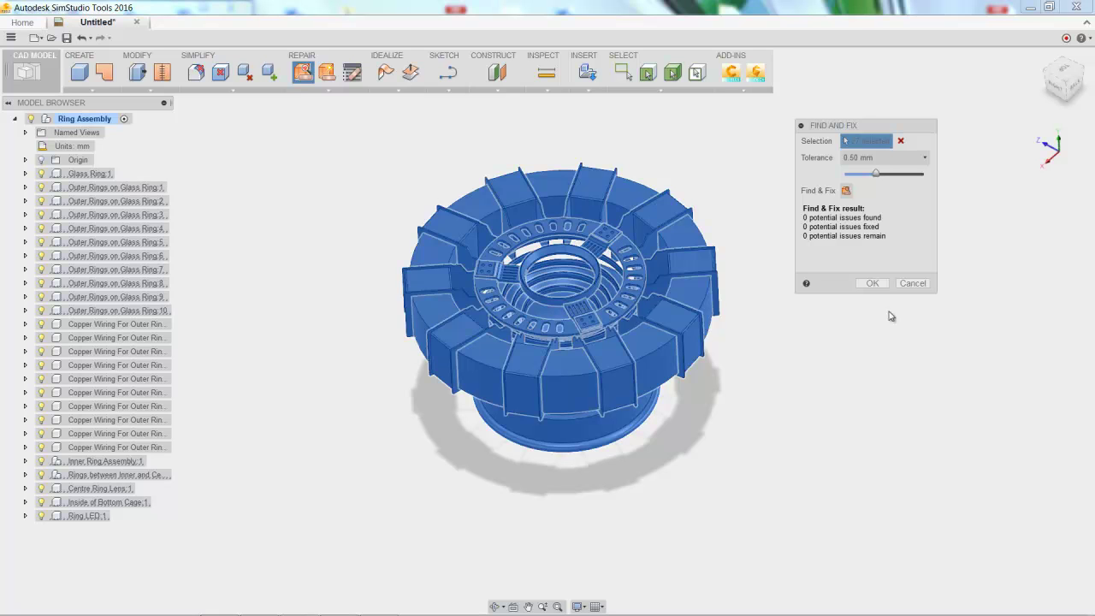
pyautogui.click(871, 284)
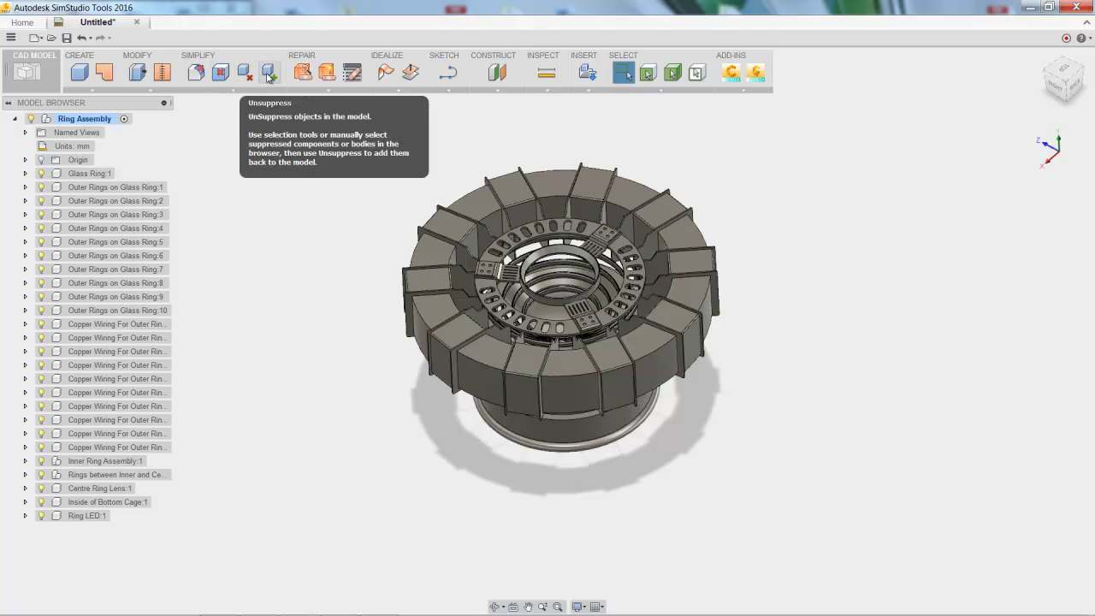
pyautogui.click(82, 174)
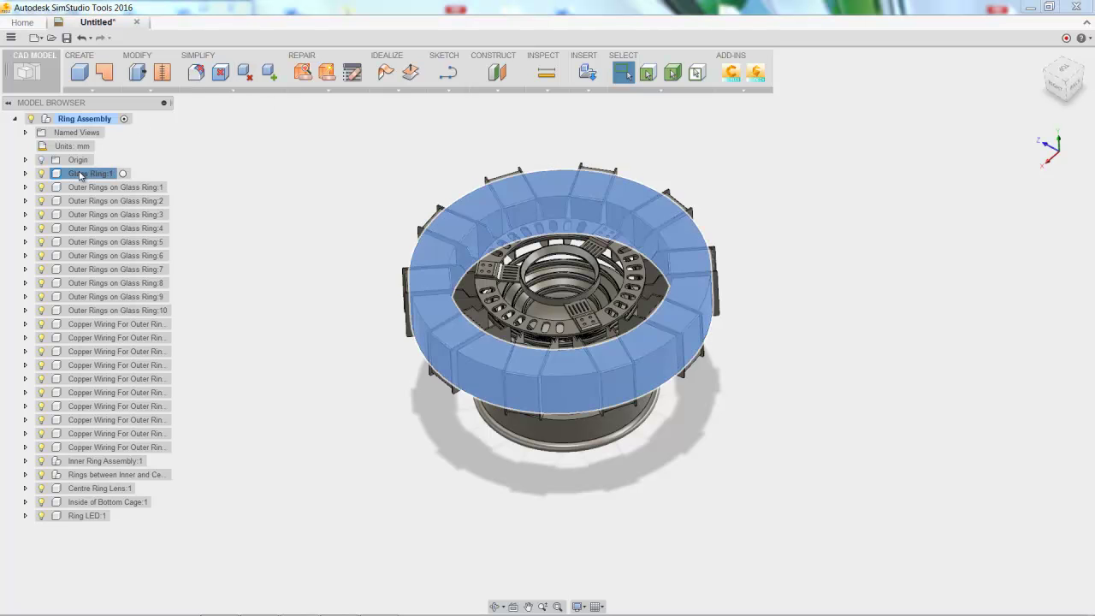
pyautogui.click(247, 75)
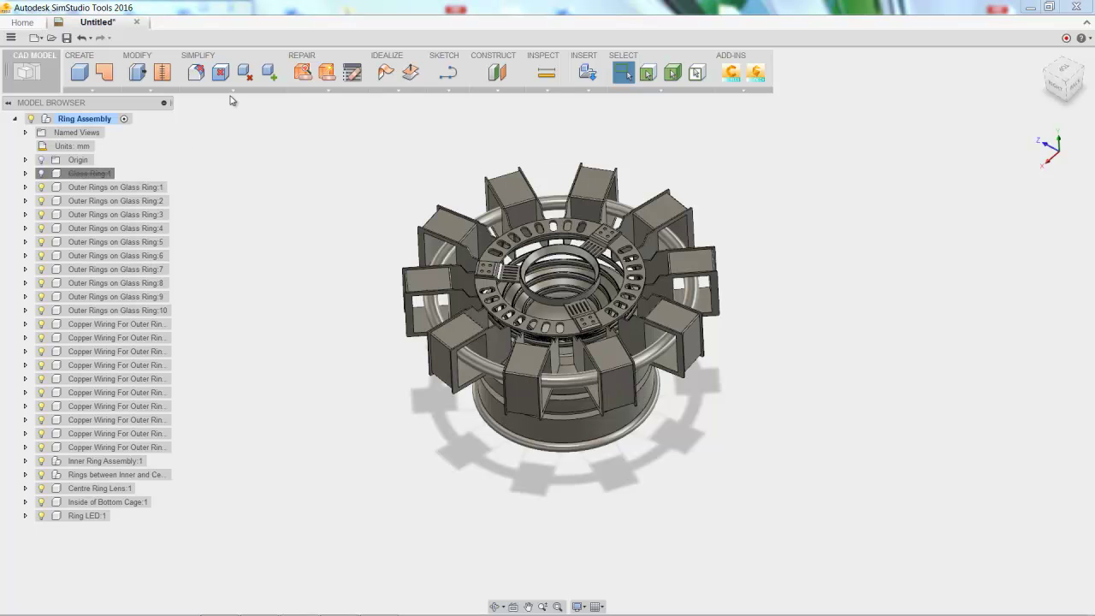
pyautogui.click(270, 73)
pyautogui.click(86, 173)
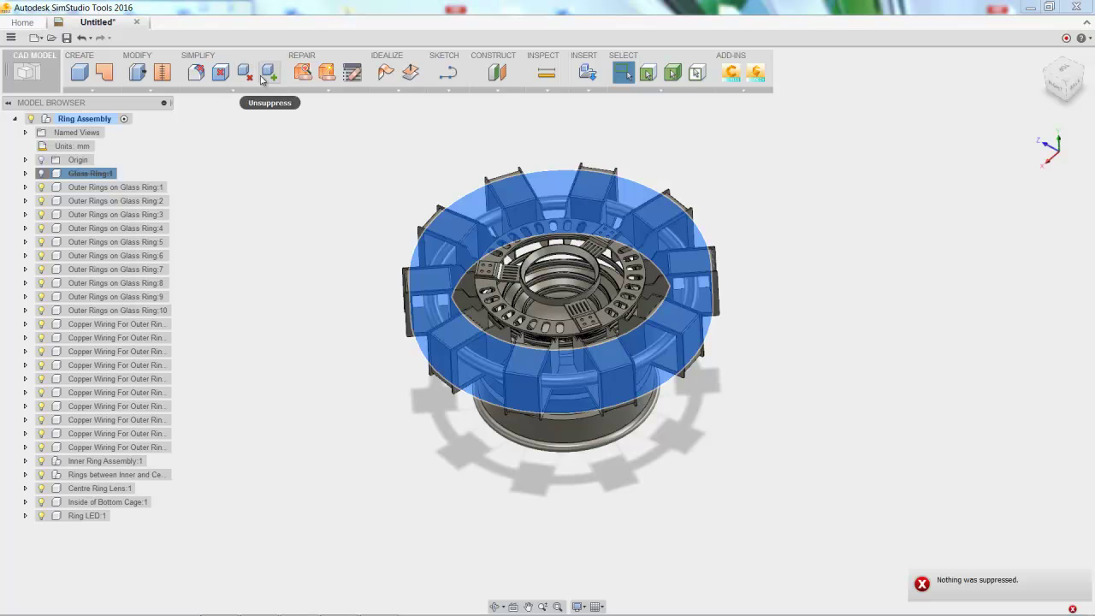
pyautogui.click(267, 75)
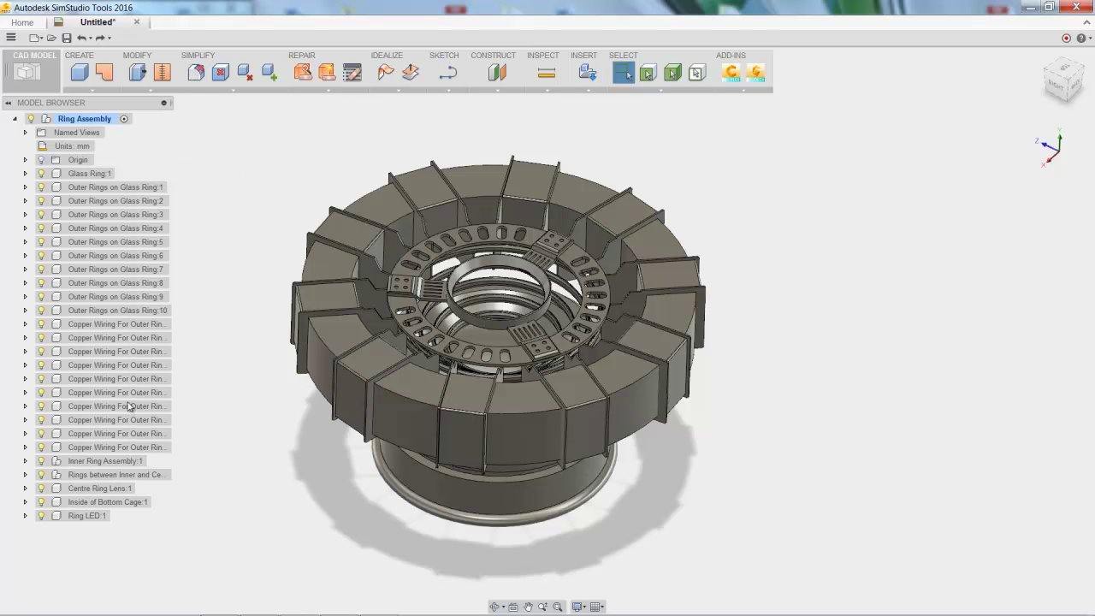
# Remove only Hole features from the inner ring, sizing the limit to spare the large ring feature
pyautogui.click(195, 72)
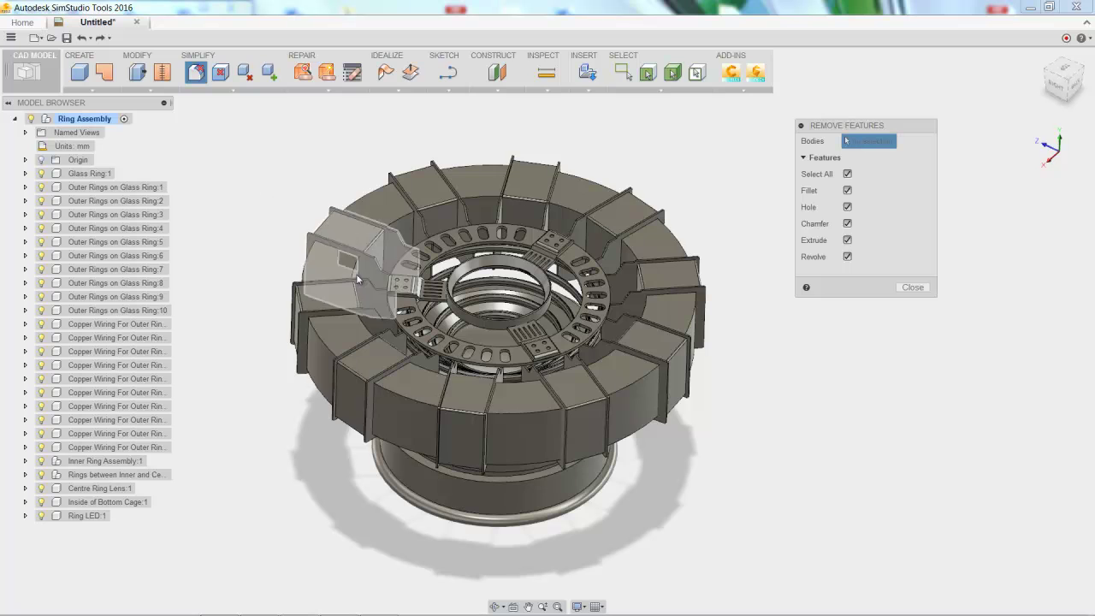
pyautogui.click(406, 306)
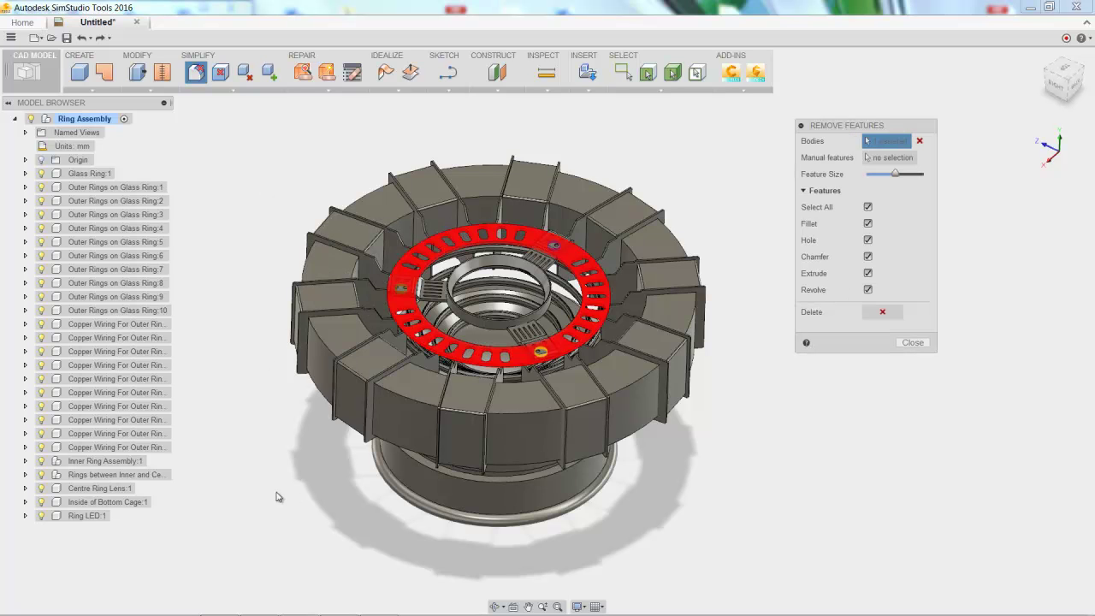
pyautogui.scroll(5, 503, 236)
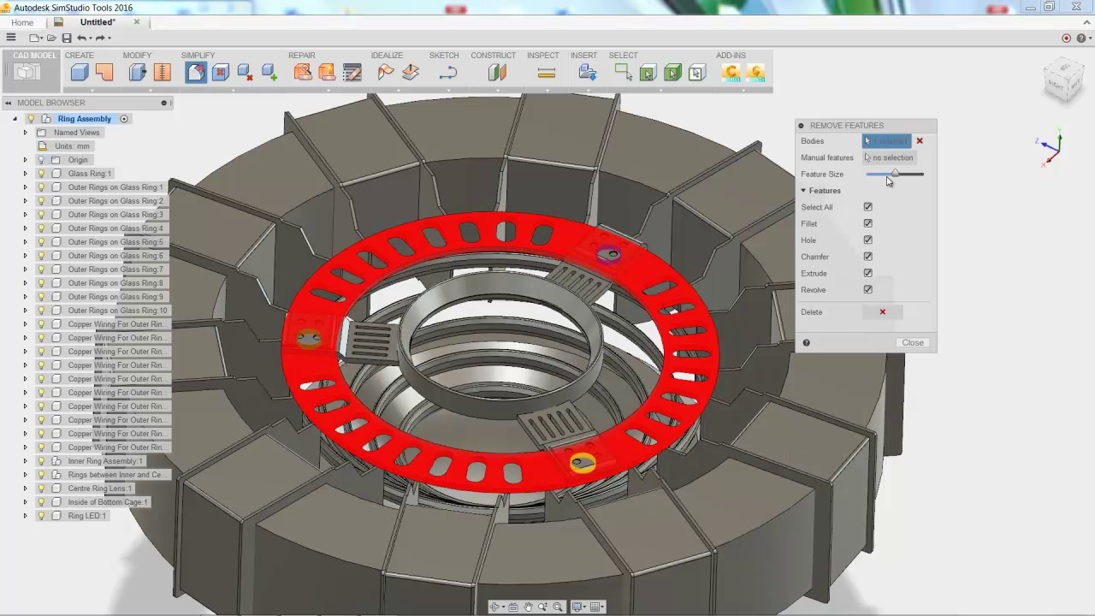
pyautogui.click(868, 208)
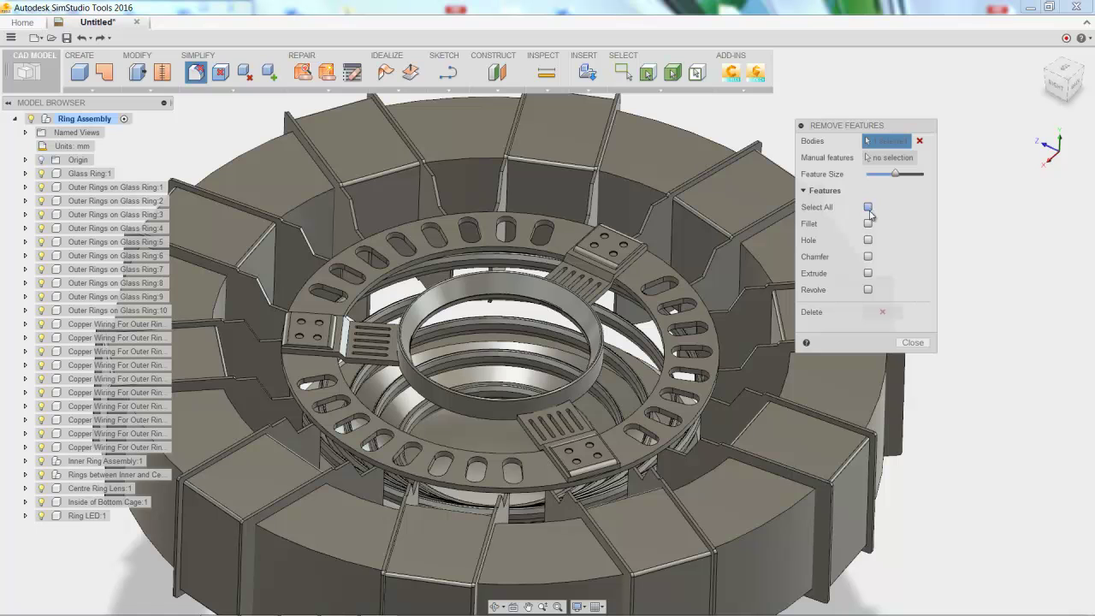
pyautogui.click(868, 240)
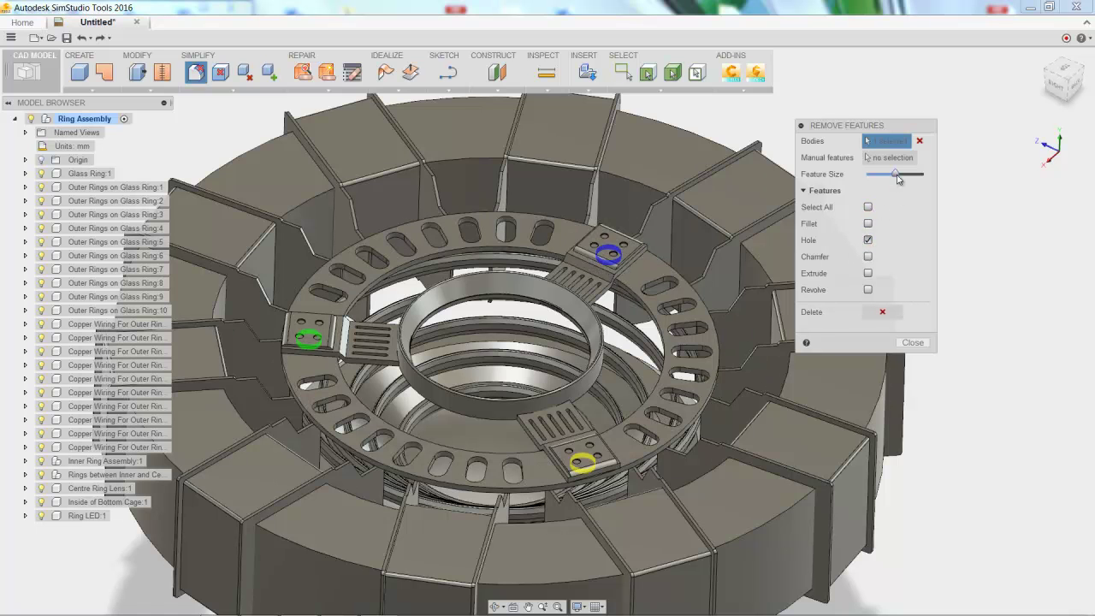
pyautogui.moveTo(898, 176); pyautogui.dragTo(913, 179)
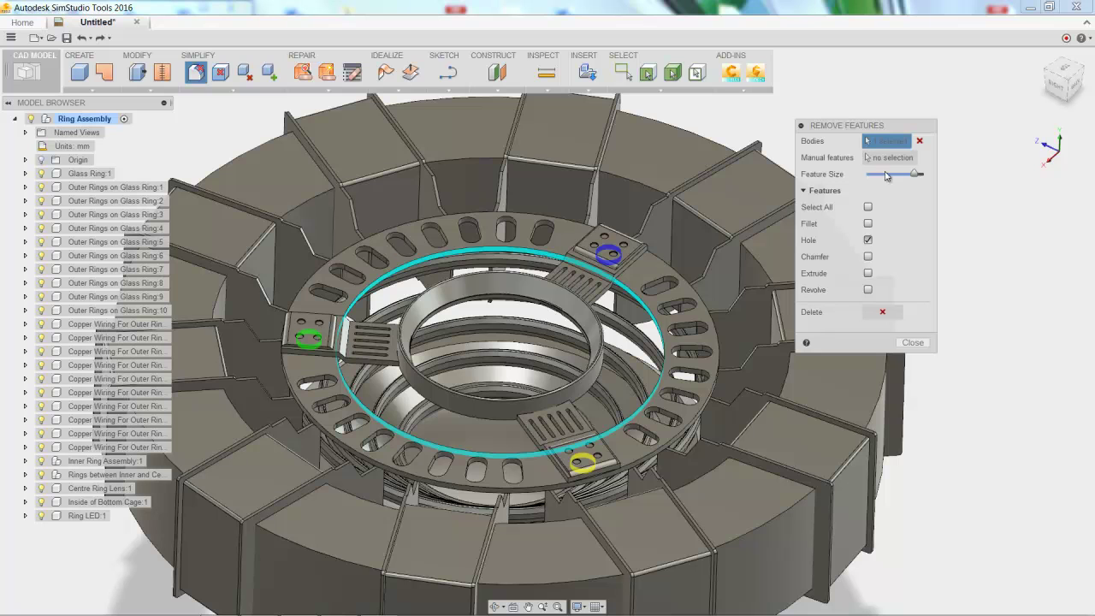
pyautogui.moveTo(914, 177); pyautogui.dragTo(900, 176)
pyautogui.click(880, 315)
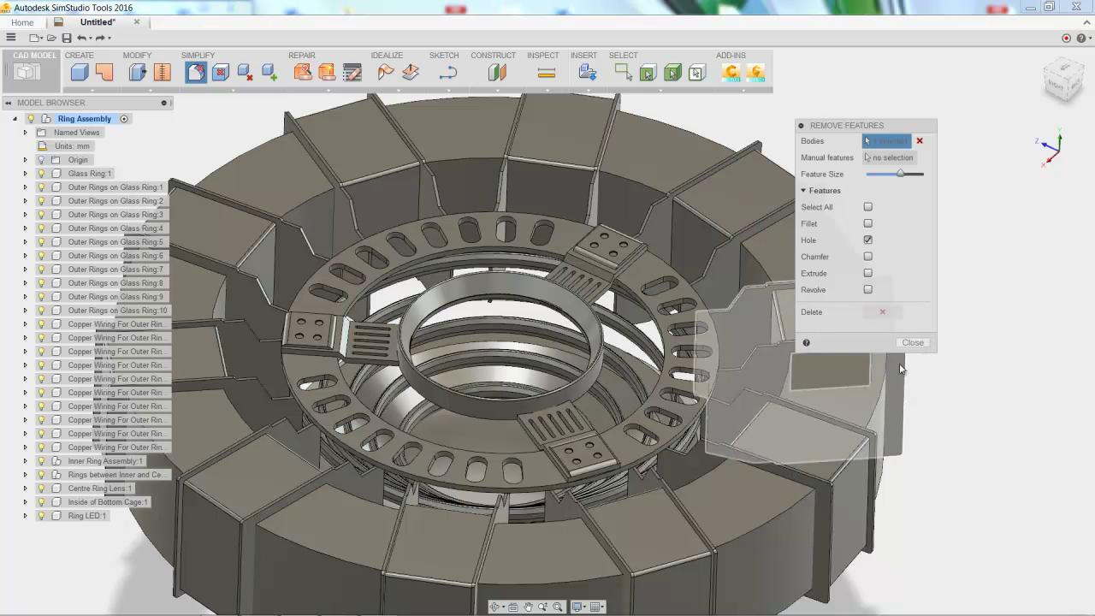
pyautogui.click(912, 342)
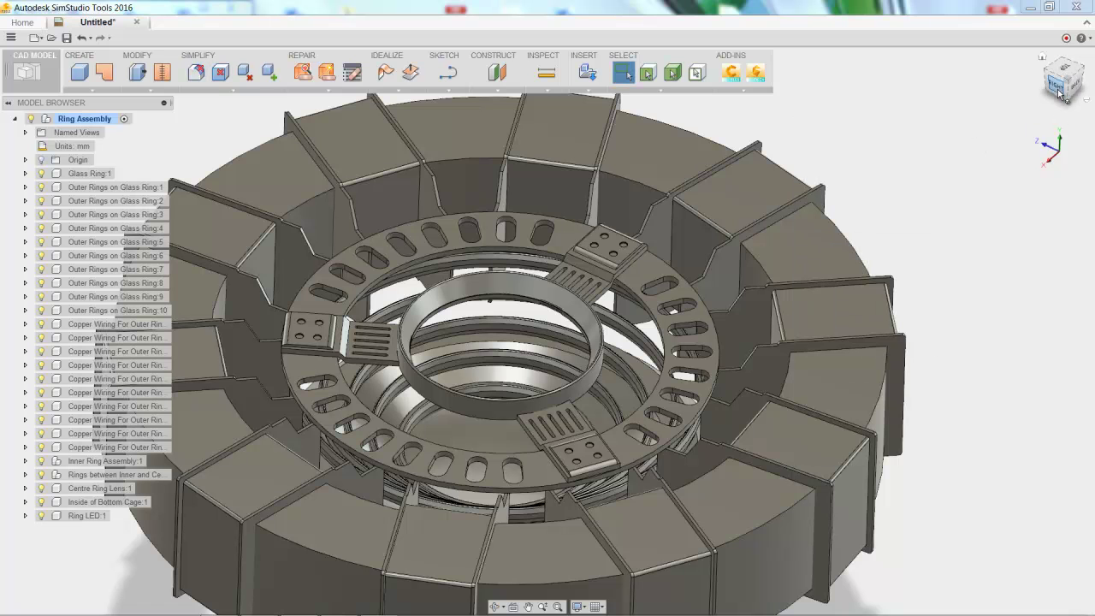
# View the simplified assembly from the right side, then orbit to a top-down perspective
pyautogui.click(1061, 92)
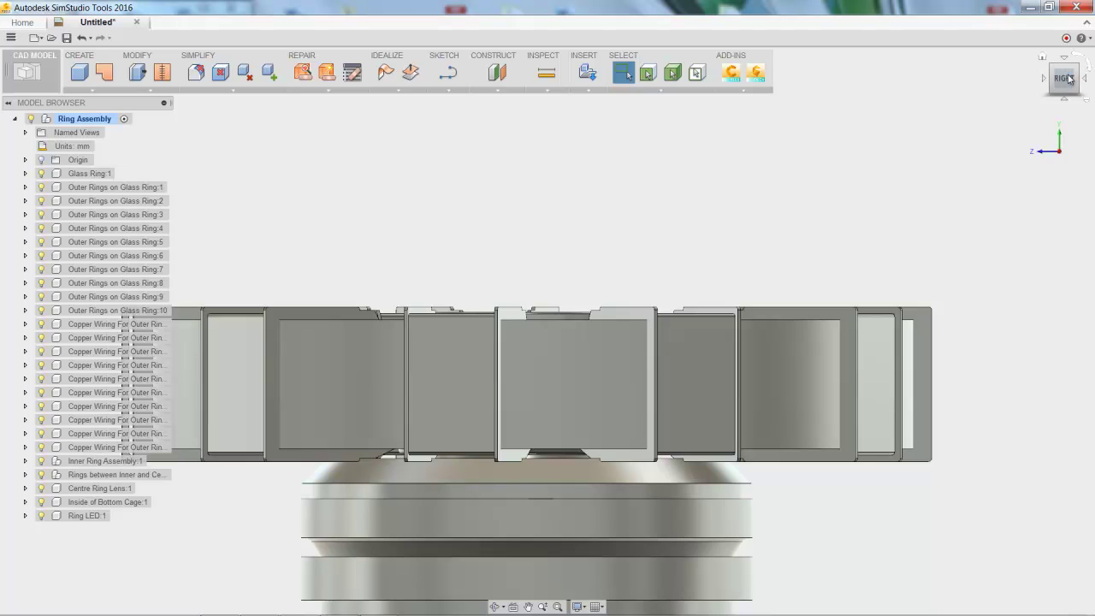
pyautogui.click(495, 607)
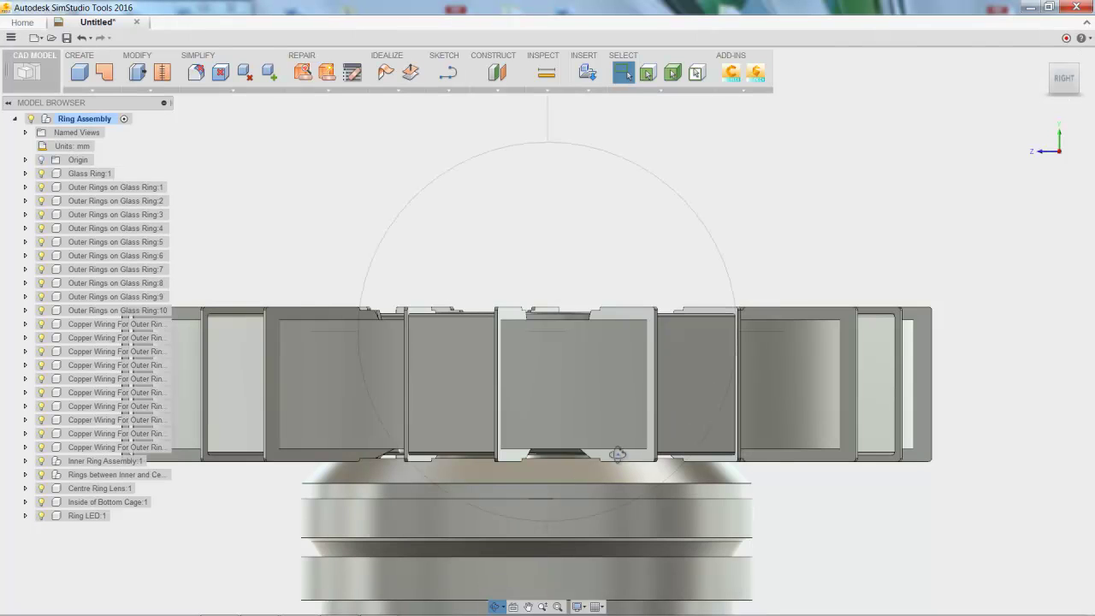
pyautogui.moveTo(617, 454); pyautogui.dragTo(606, 522)
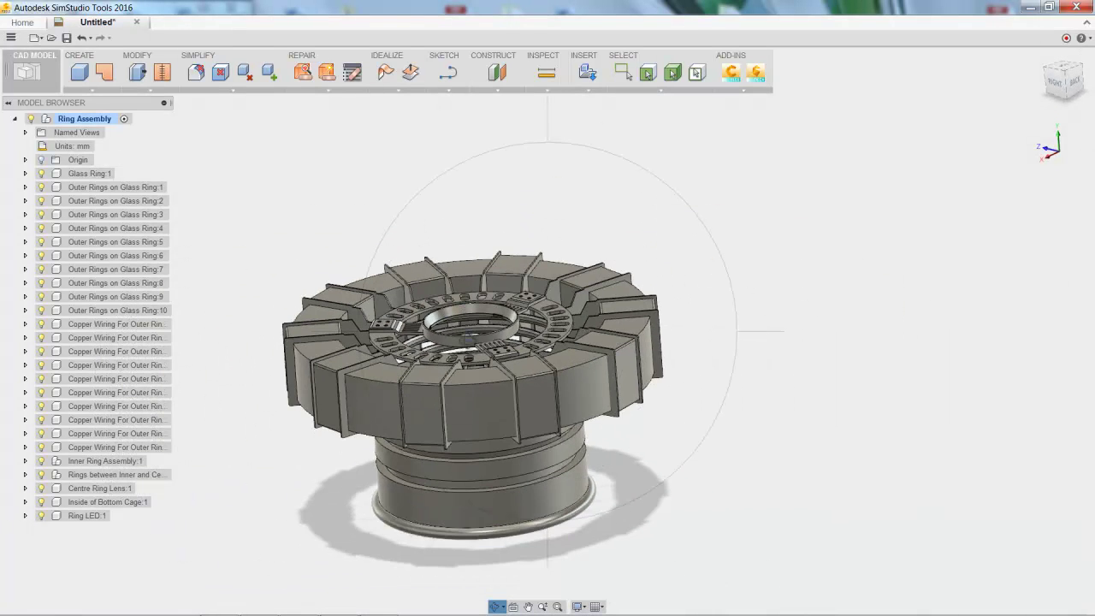
pyautogui.moveTo(468, 343); pyautogui.dragTo(473, 417)
pyautogui.press('Escape')
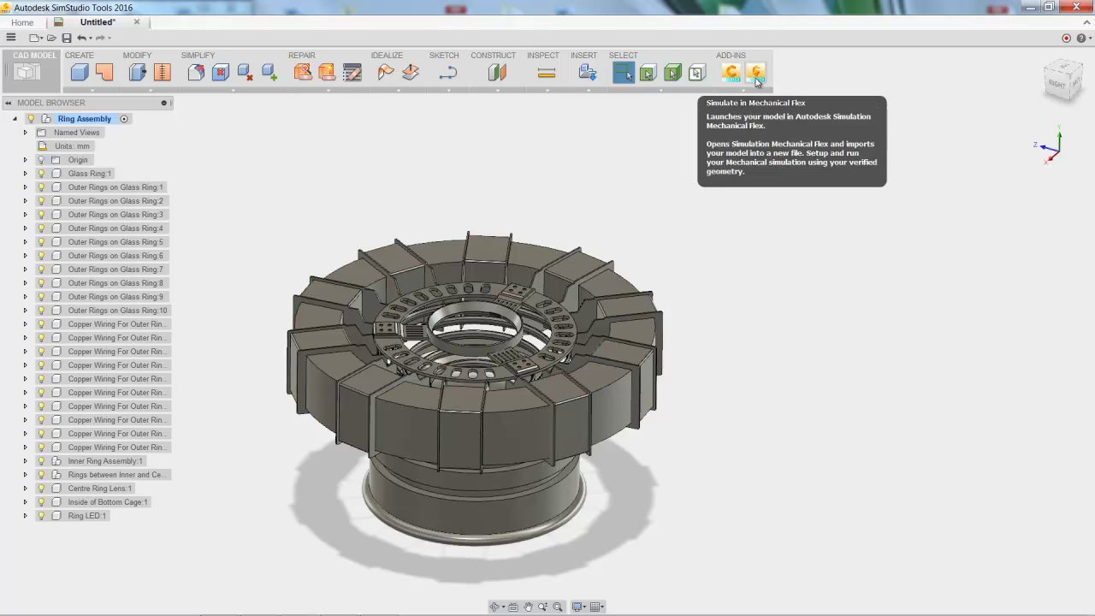
# Launch the CFD Flex Model Assessment Tool from Add-Ins and save the design as Reactor Core CFD
pyautogui.click(748, 91)
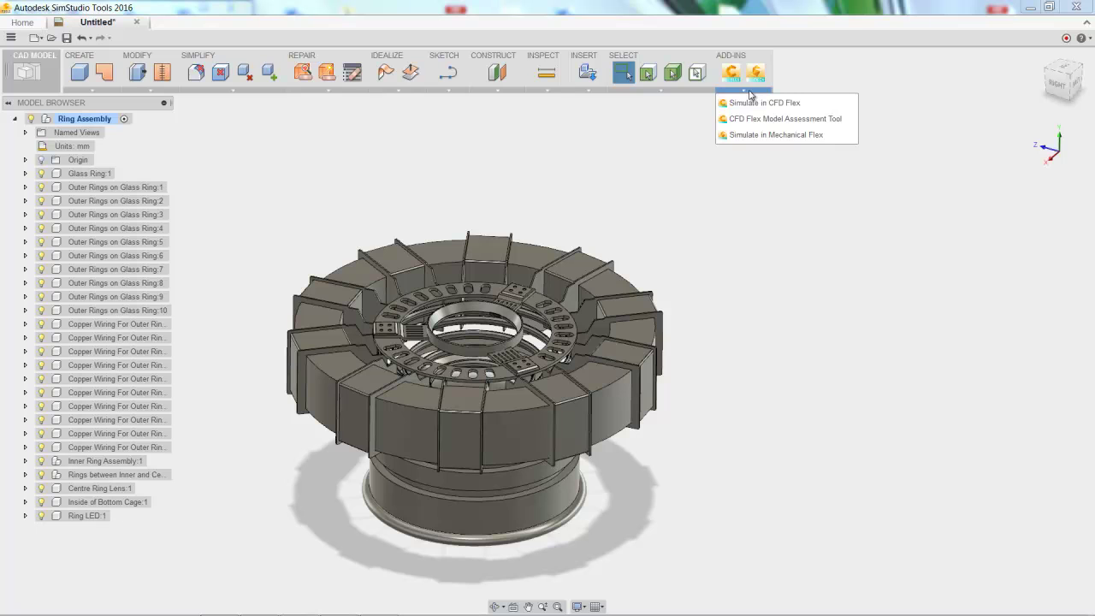
pyautogui.click(751, 118)
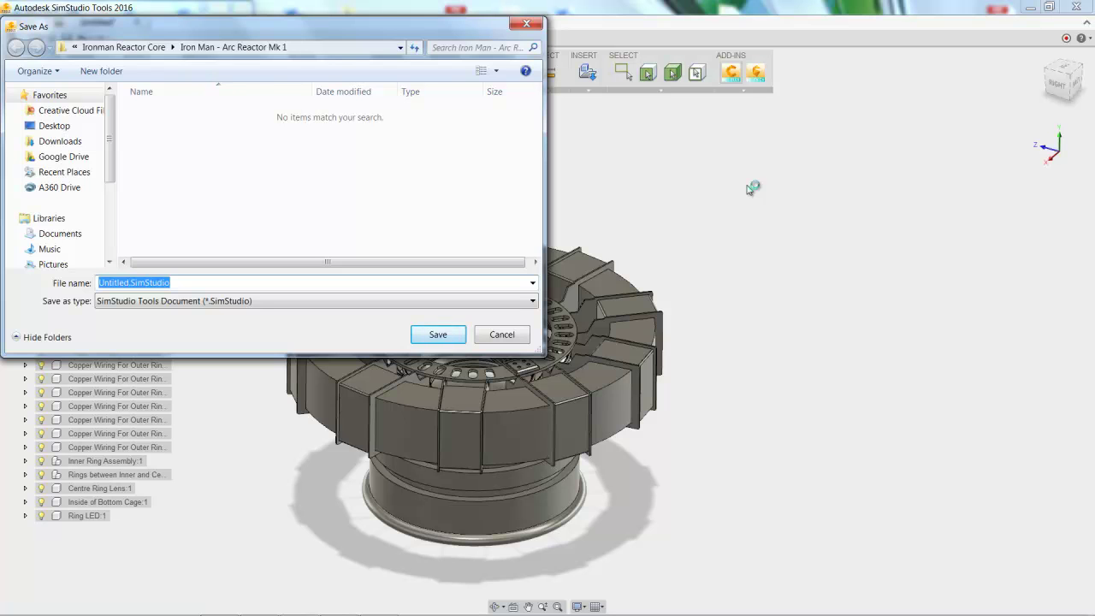
pyautogui.write('Reactor Core CFD')
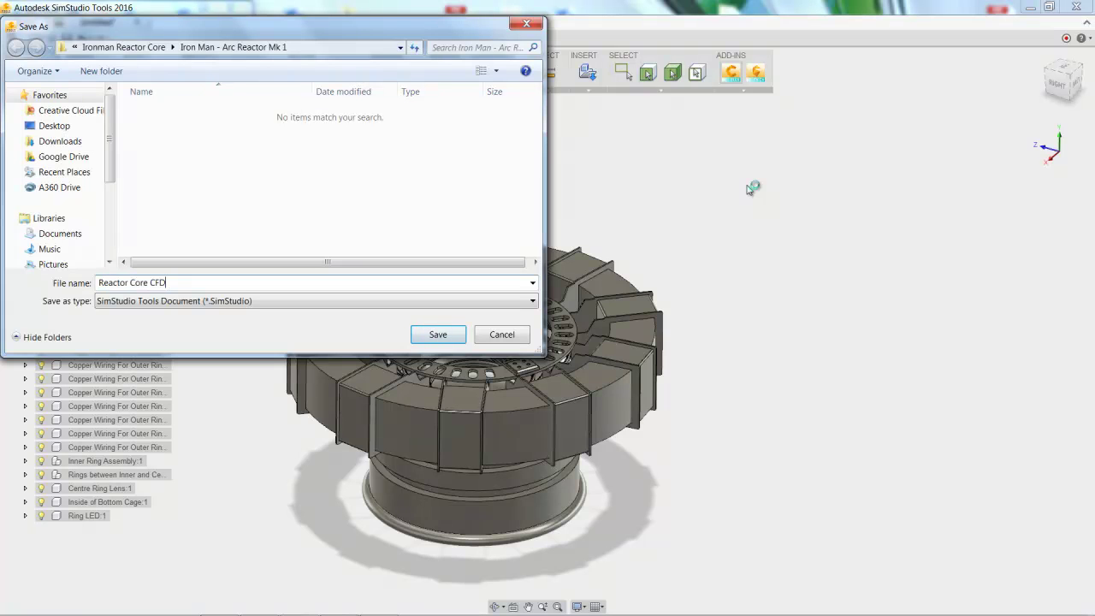
pyautogui.press('Return')
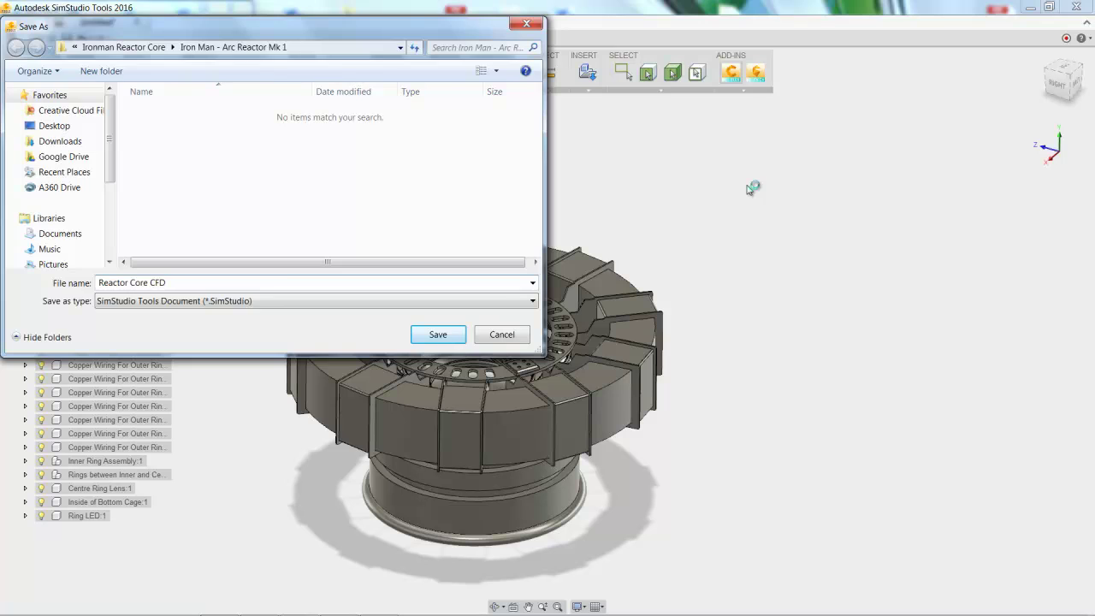